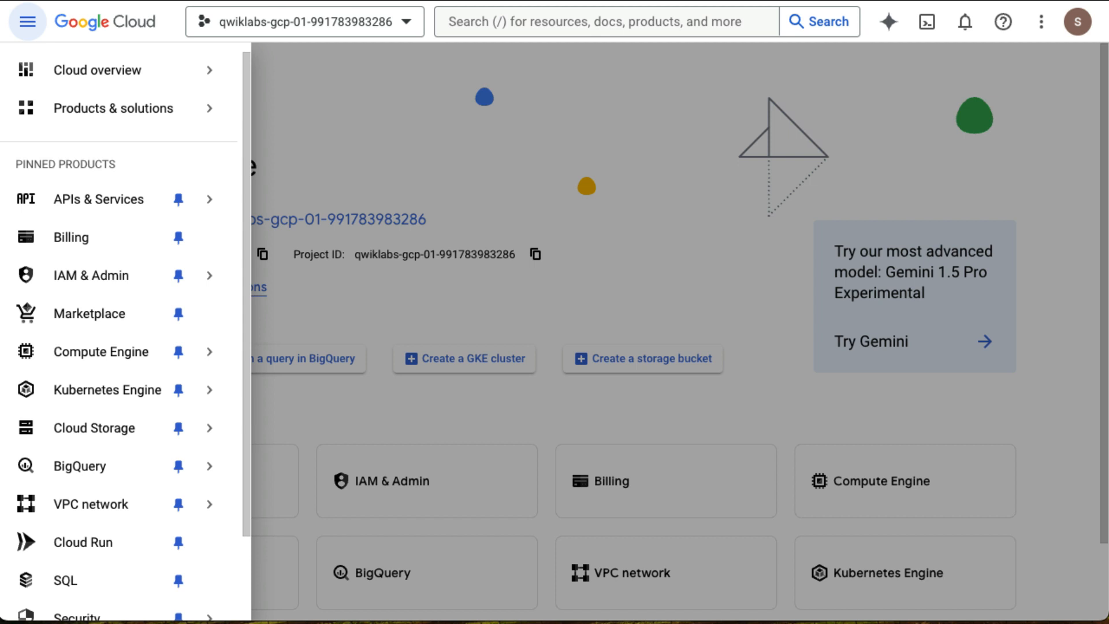
# Activate Cloud Shell and enlarge the terminal panel, dismissing the usage tip.
pyautogui.moveTo(173, 109)
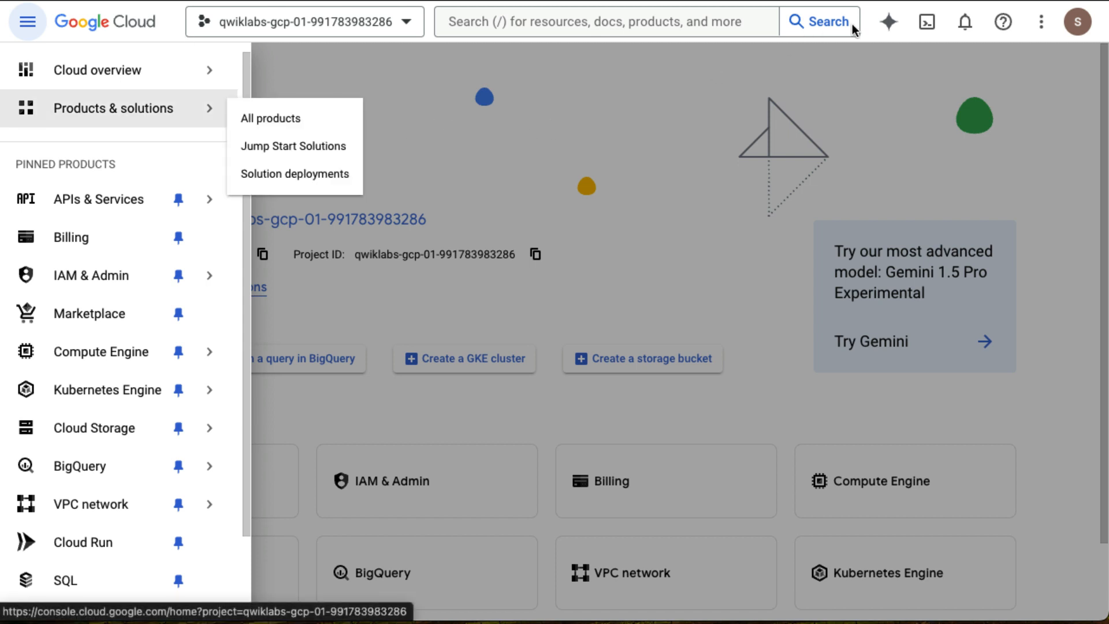
pyautogui.click(923, 26)
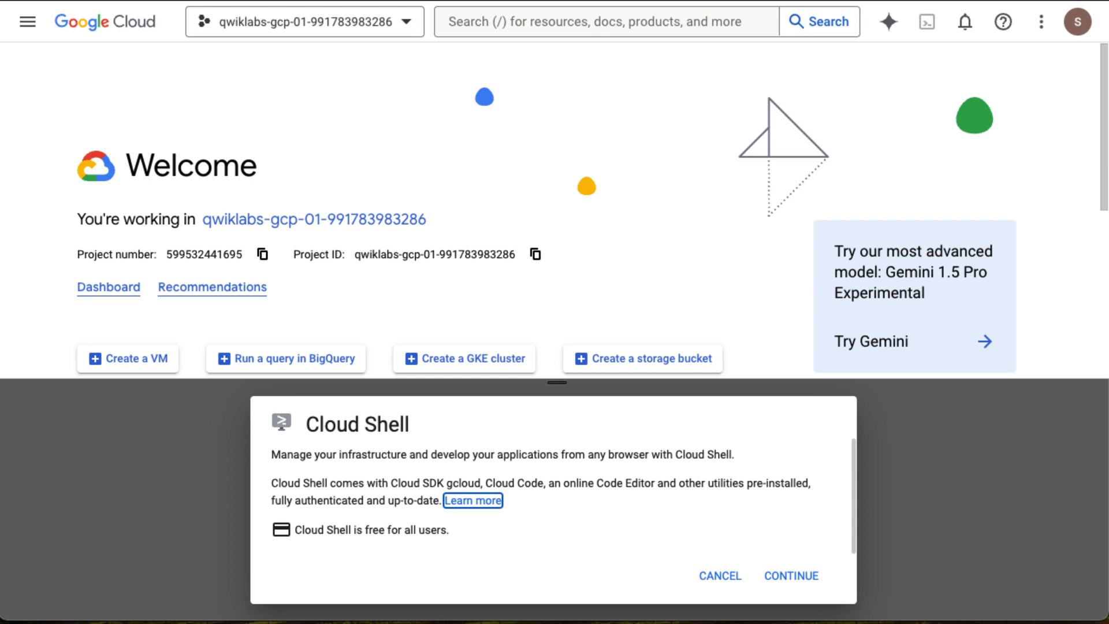
pyautogui.click(790, 575)
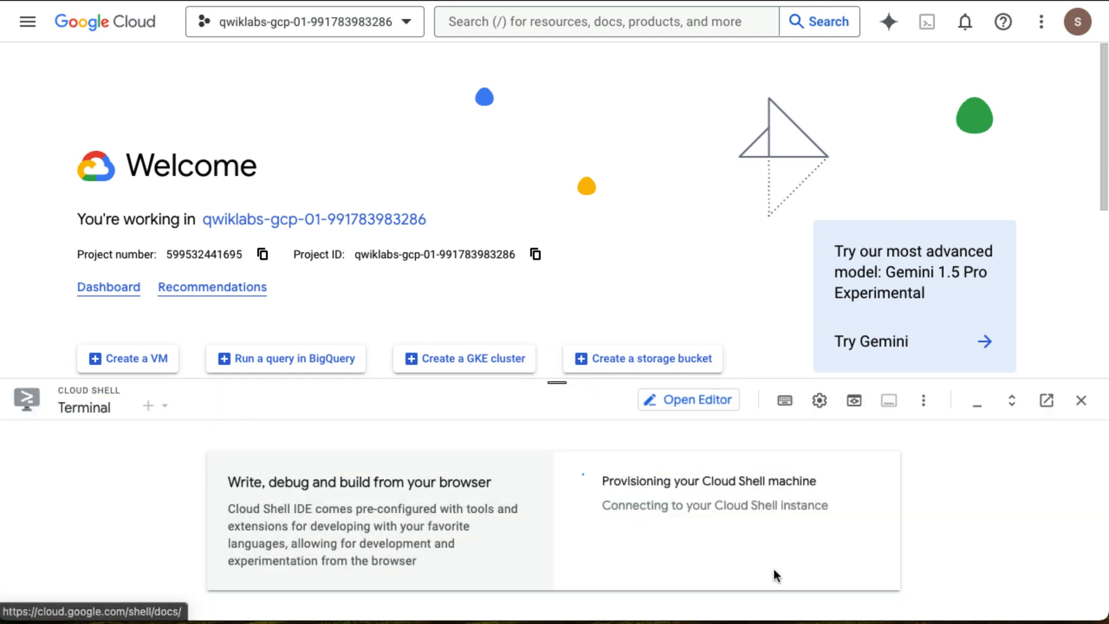
pyautogui.moveTo(552, 369); pyautogui.dragTo(538, 38)
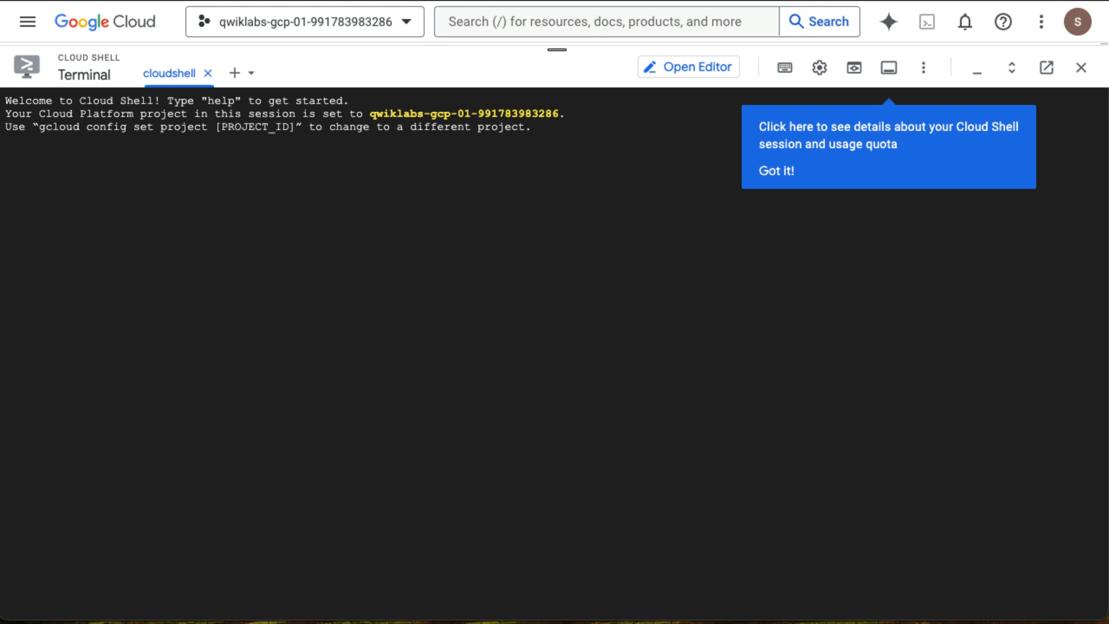
pyautogui.click(776, 172)
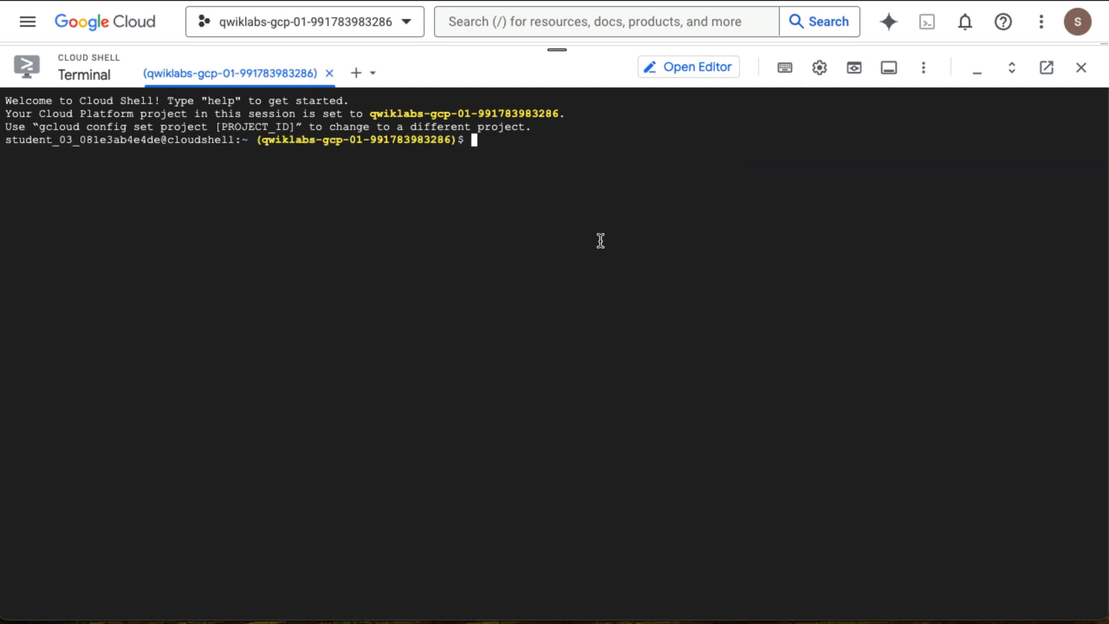
# Run the pasted curl command to download the retail-backend spec to ~/retail-backend.yaml.
pyautogui.write('curl https://storage.googleapis.com/cloud-training-cors/developing-apis/specs/retail-backend.yaml?$(date +%s) --output ~/retail-backend.yaml')
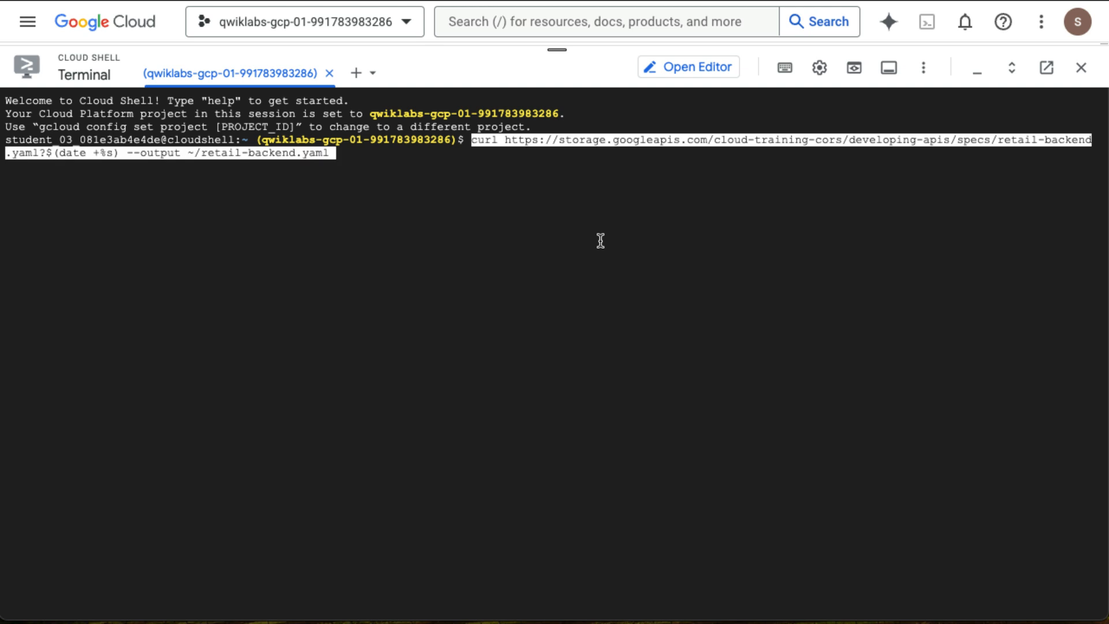
pyautogui.press('Return')
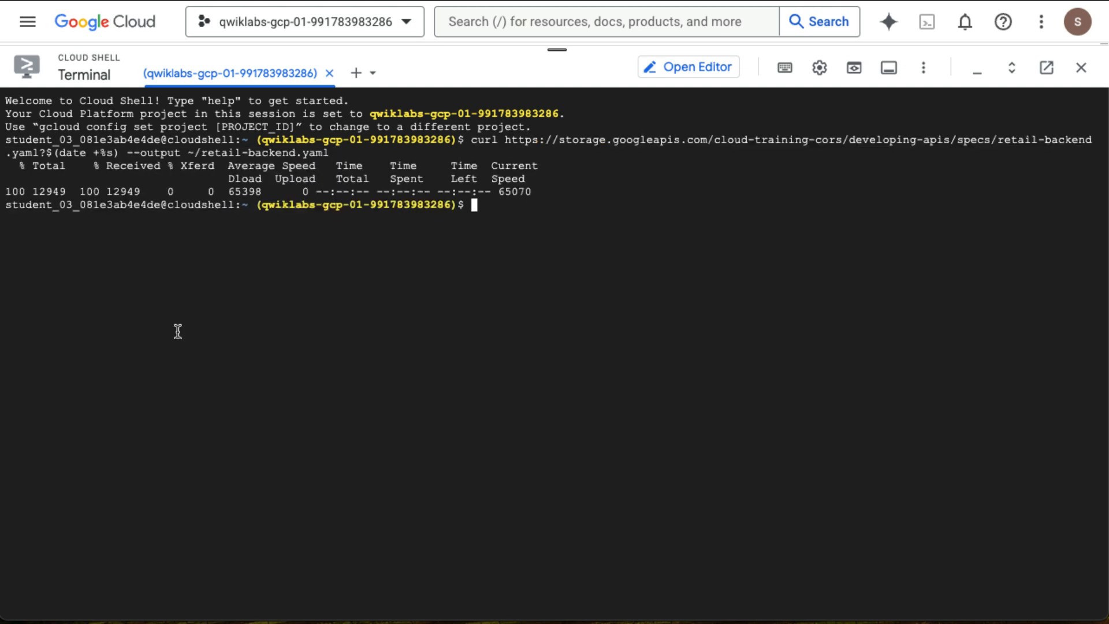
# Open the Cloud Shell Editor and open retail-backend.yaml from the home directory.
pyautogui.click(685, 72)
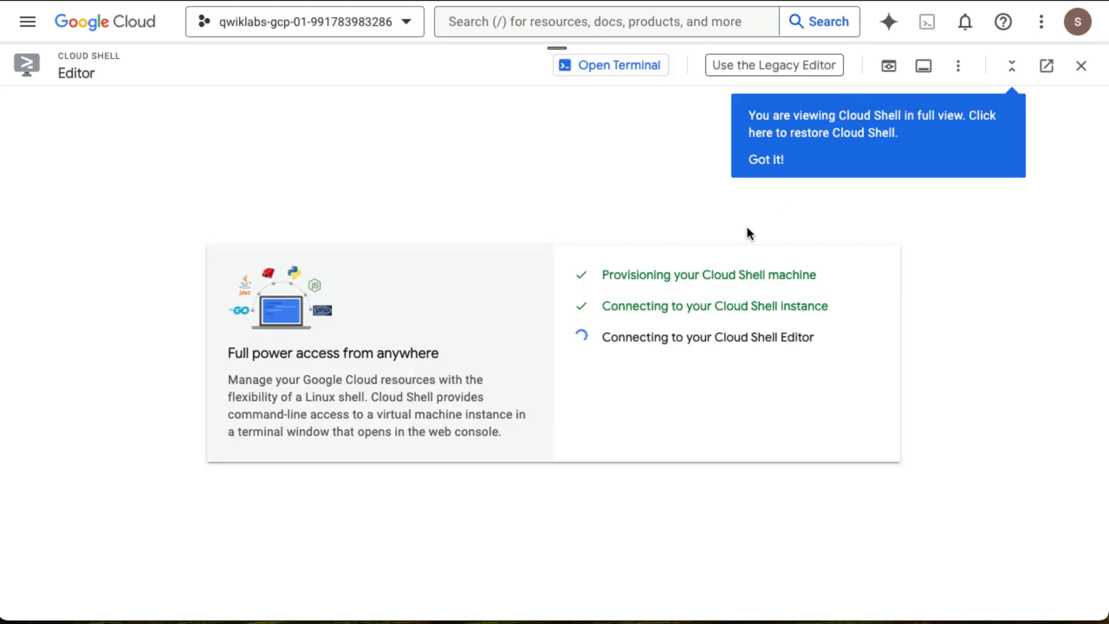
pyautogui.click(772, 169)
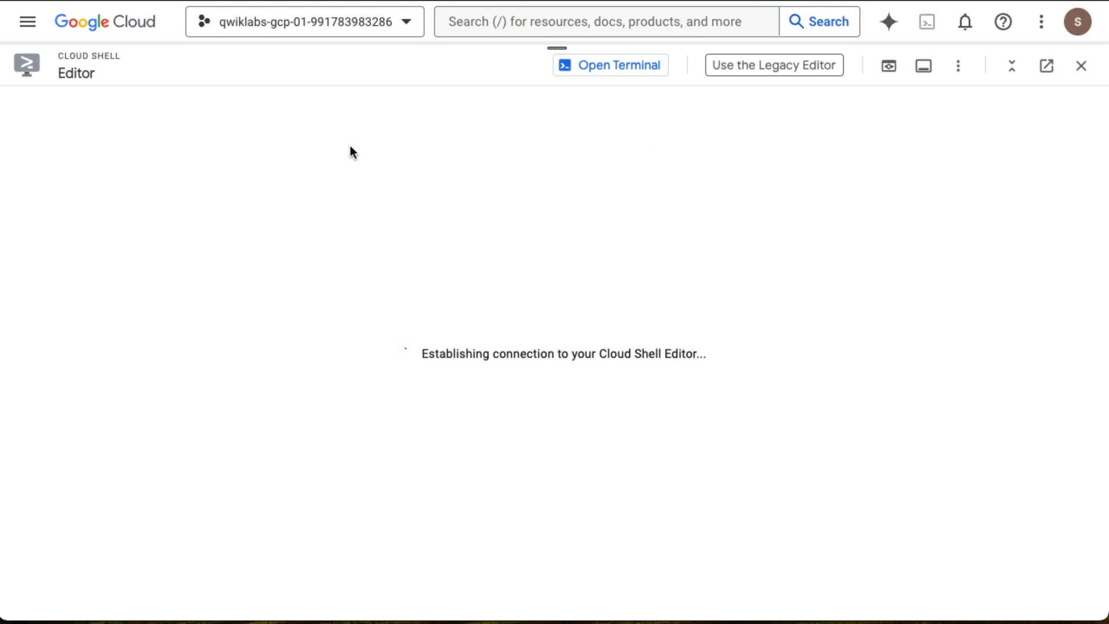
pyautogui.click(182, 265)
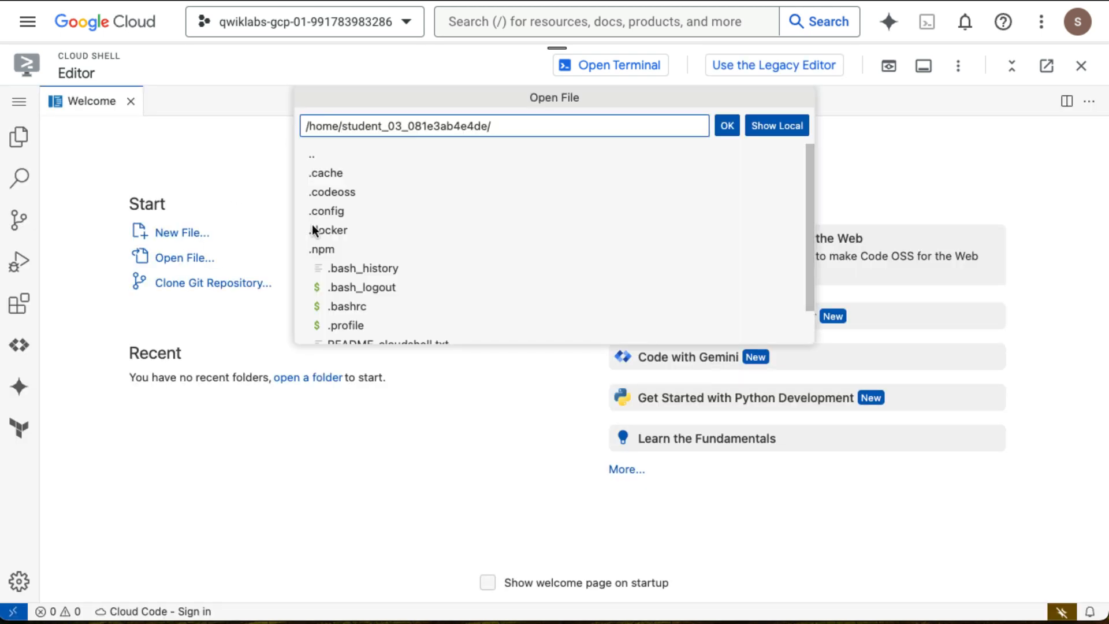
pyautogui.scroll(-1, 383, 250)
pyautogui.click(382, 334)
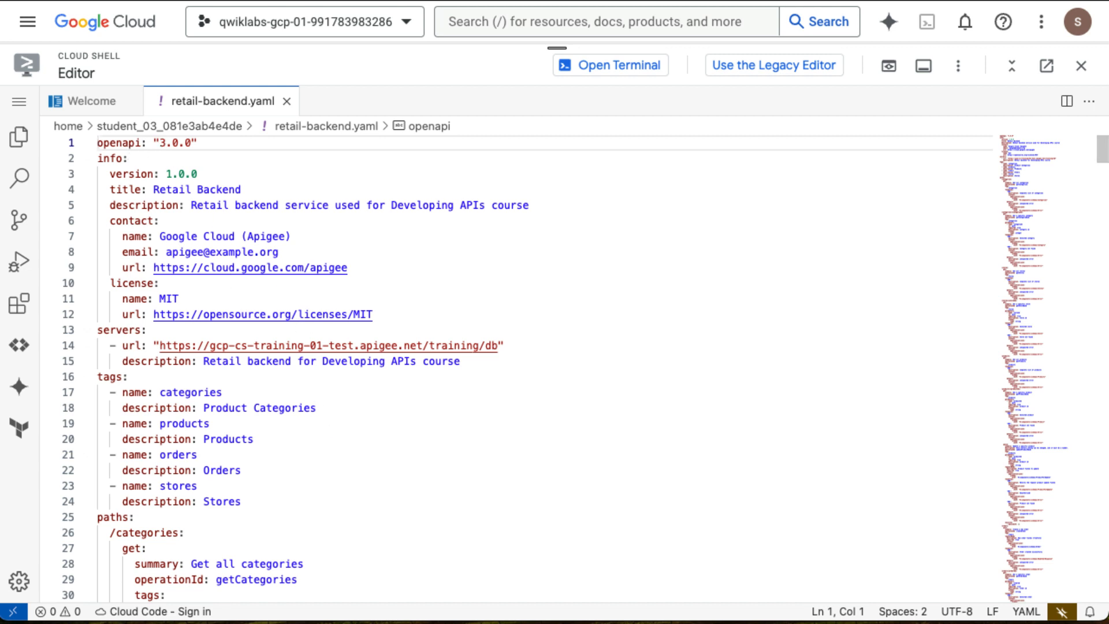
# Examine the paths and GET operations defined in the retail-backend.yaml spec.
pyautogui.scroll(-3, 667, 397)
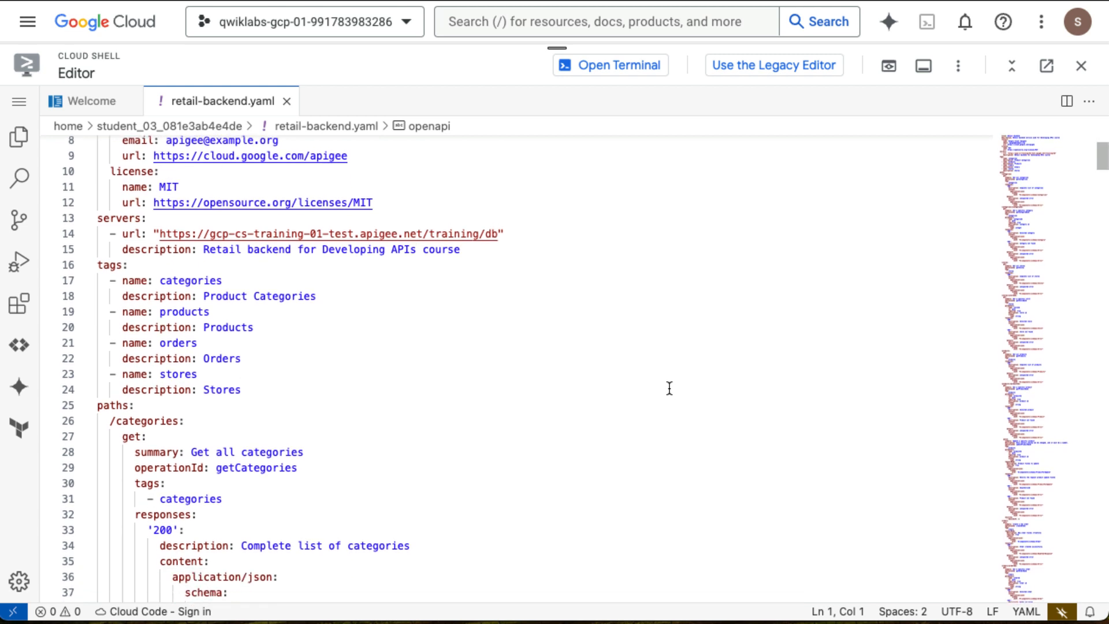
pyautogui.scroll(-6, 668, 387)
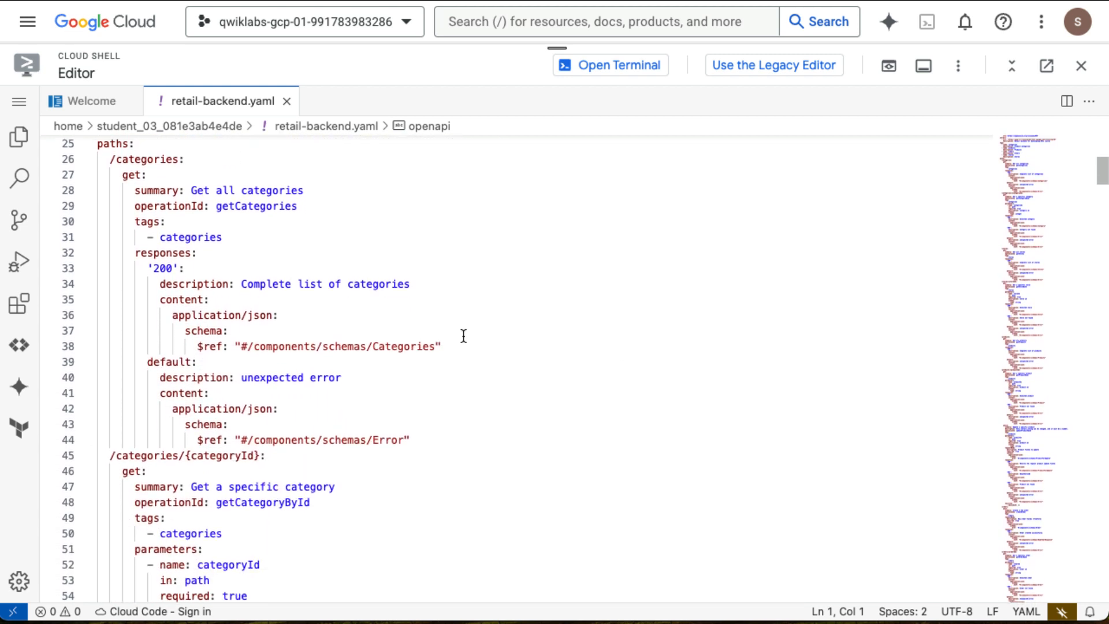
pyautogui.scroll(1, 210, 277)
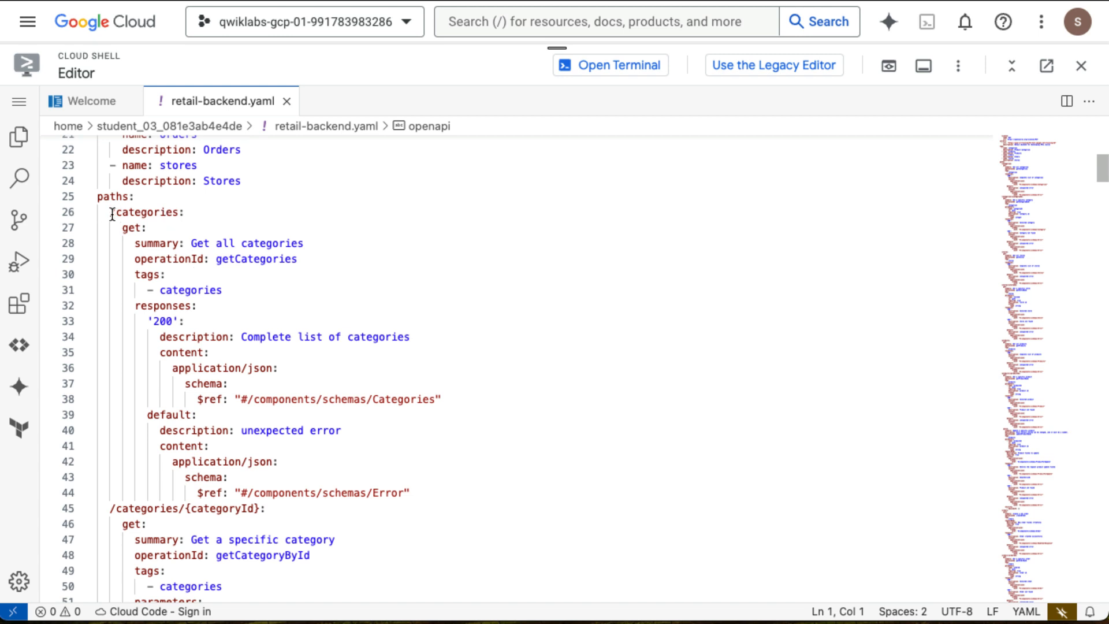
pyautogui.moveTo(110, 212); pyautogui.dragTo(185, 212)
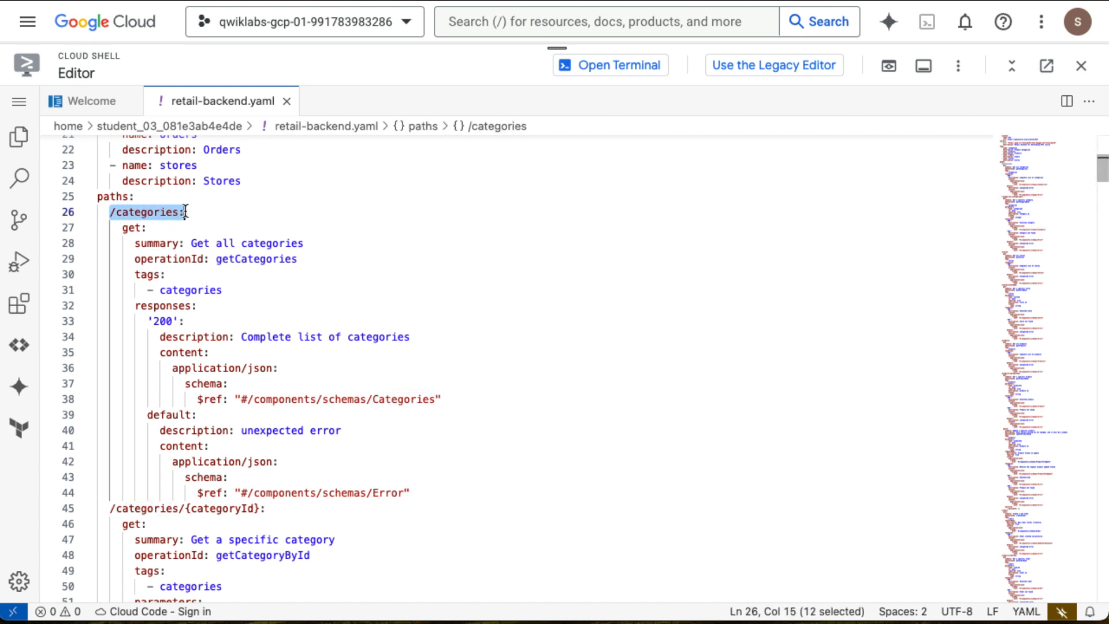
pyautogui.press('Down')
pyautogui.doubleClick(131, 228)
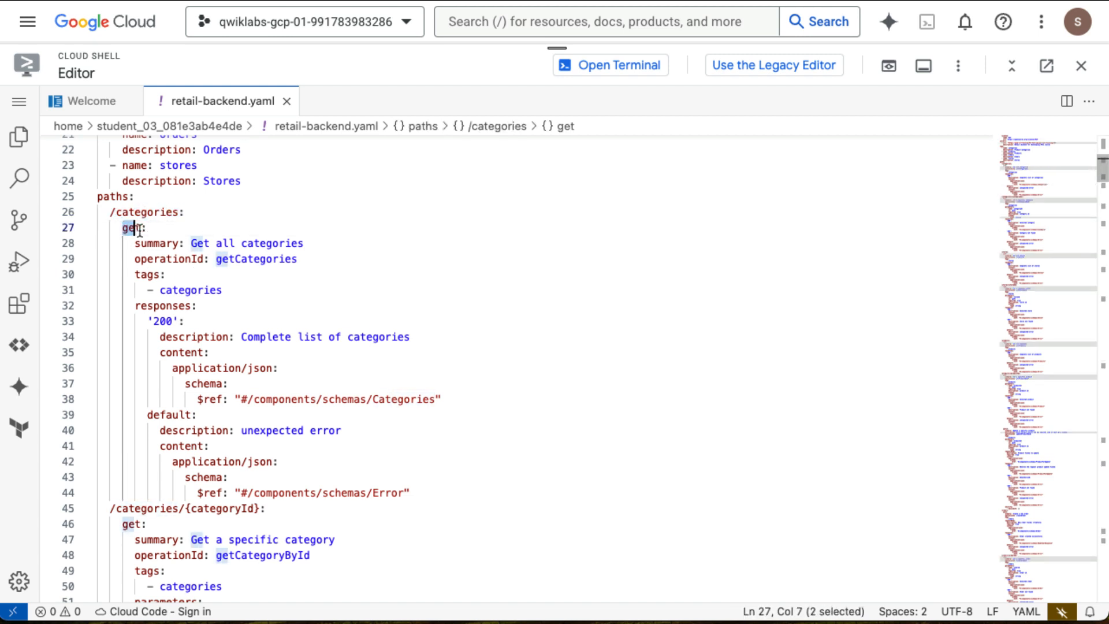
pyautogui.hotkey('shift', 'Right')
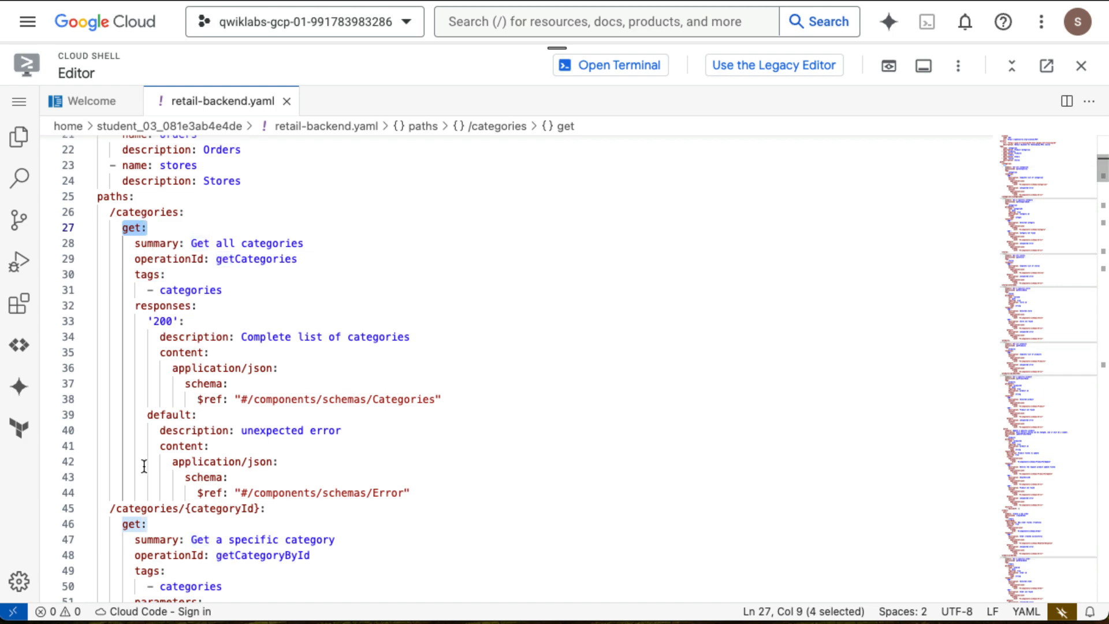
pyautogui.scroll(-10, 144, 466)
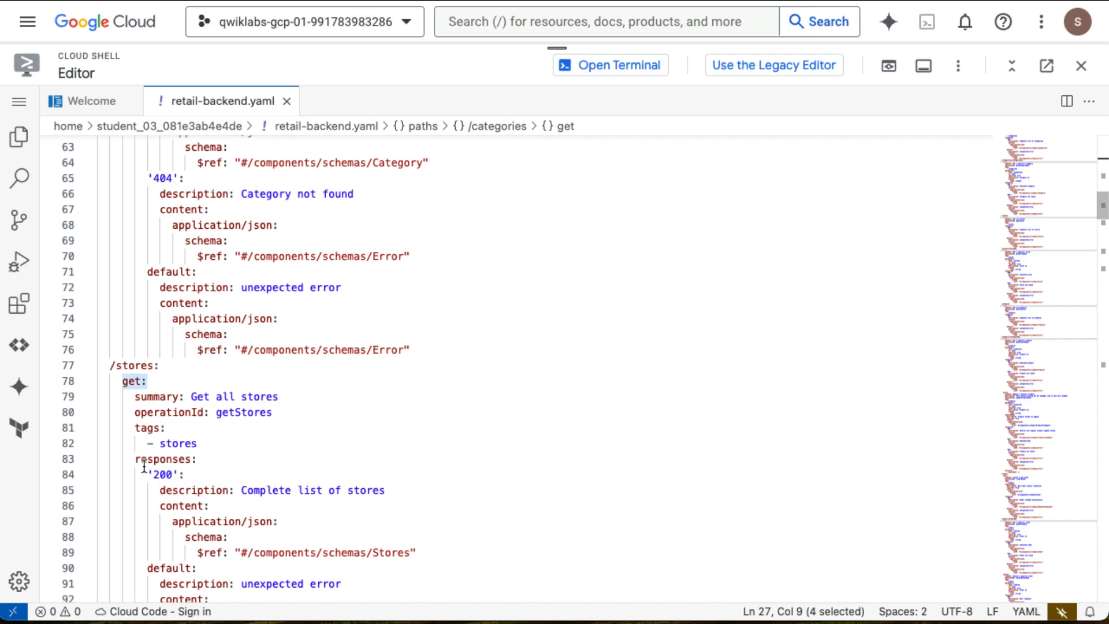
pyautogui.scroll(-20, 144, 466)
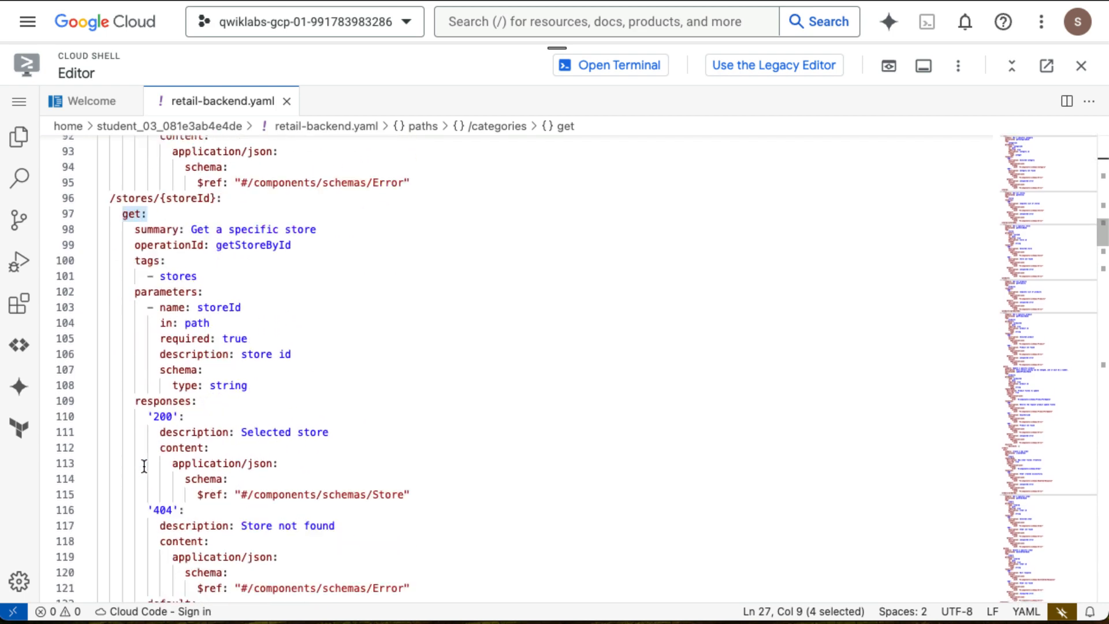
pyautogui.scroll(20, 143, 466)
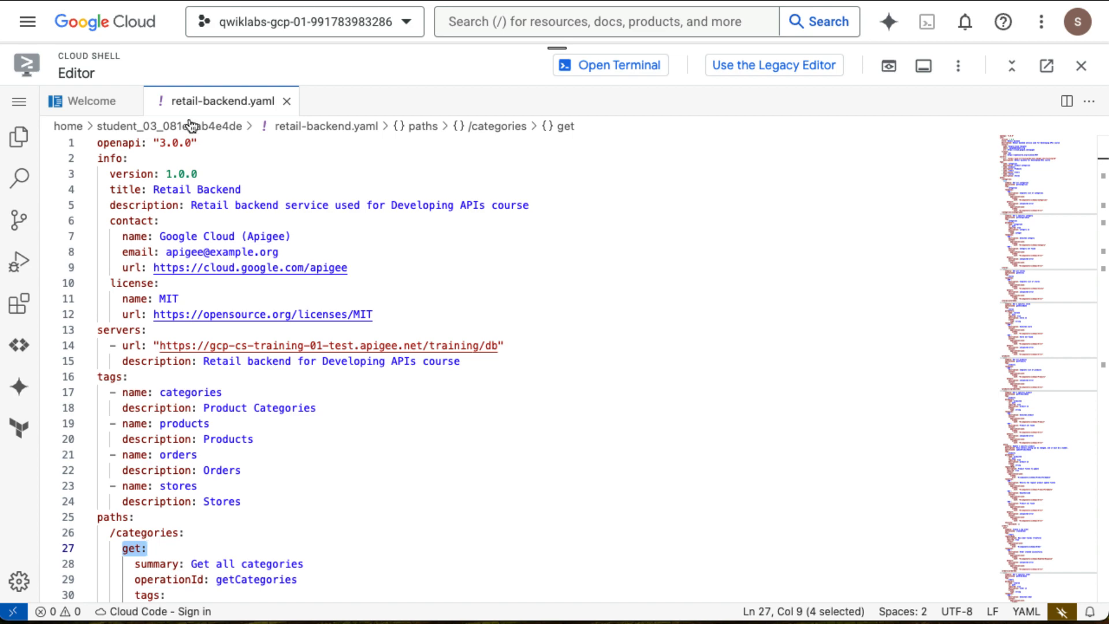
# Download retail-backend.yaml from the home directory to the local computer.
pyautogui.click(946, 77)
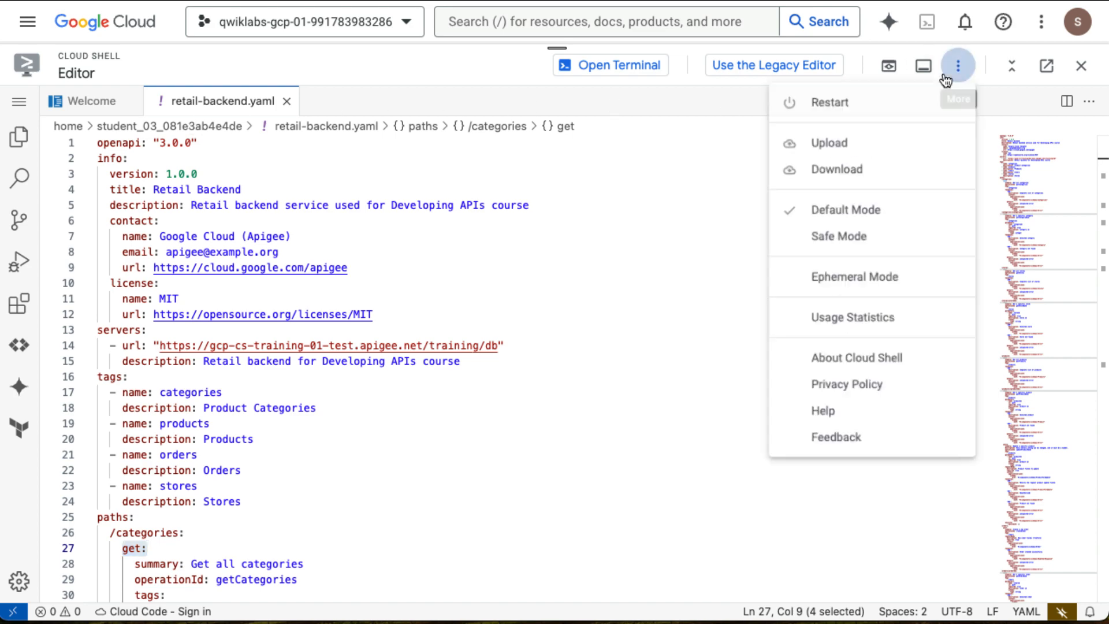
pyautogui.click(855, 171)
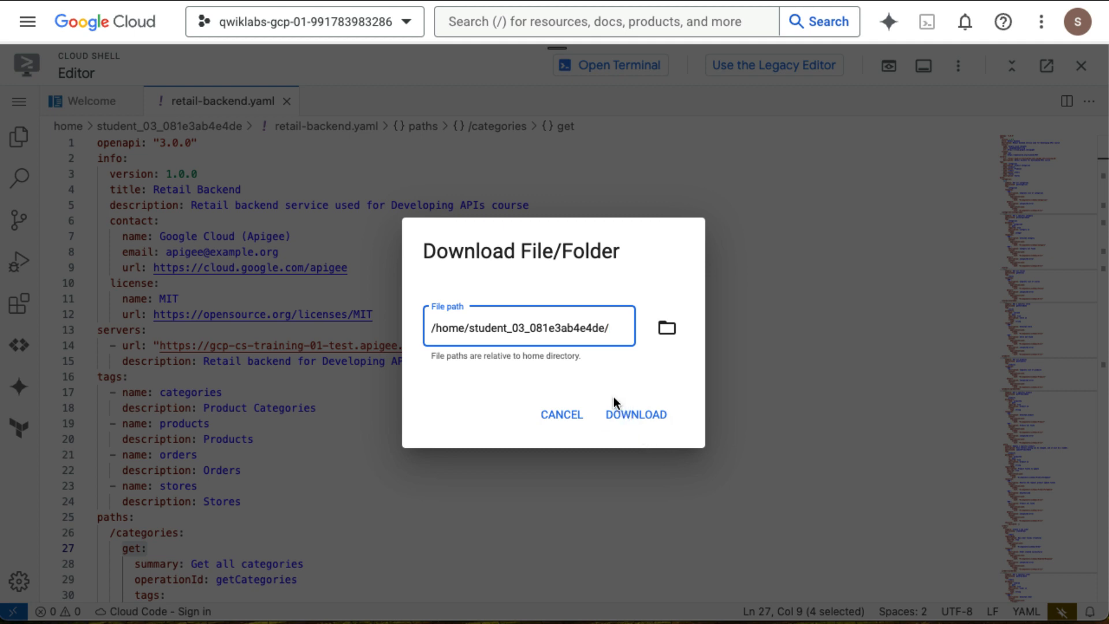
pyautogui.click(667, 328)
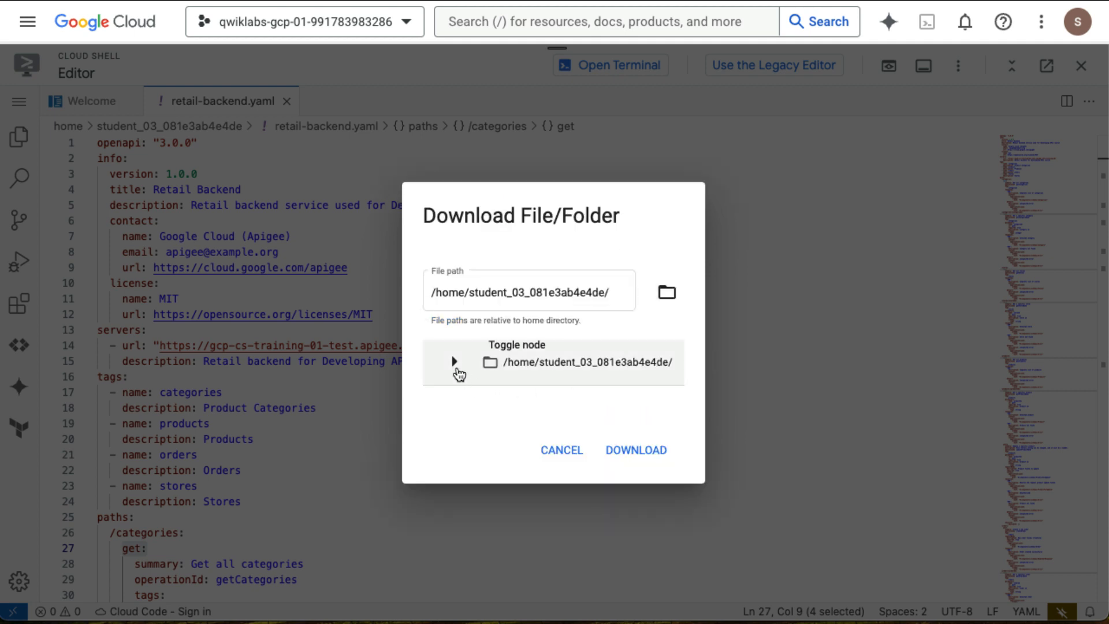
pyautogui.click(455, 363)
pyautogui.click(545, 400)
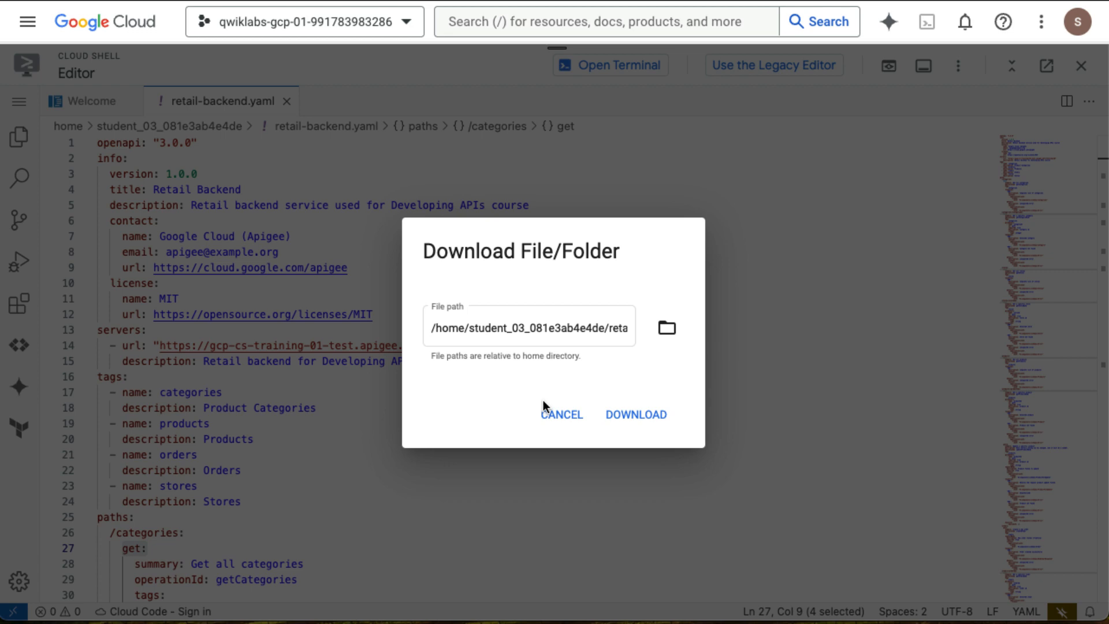
pyautogui.click(637, 414)
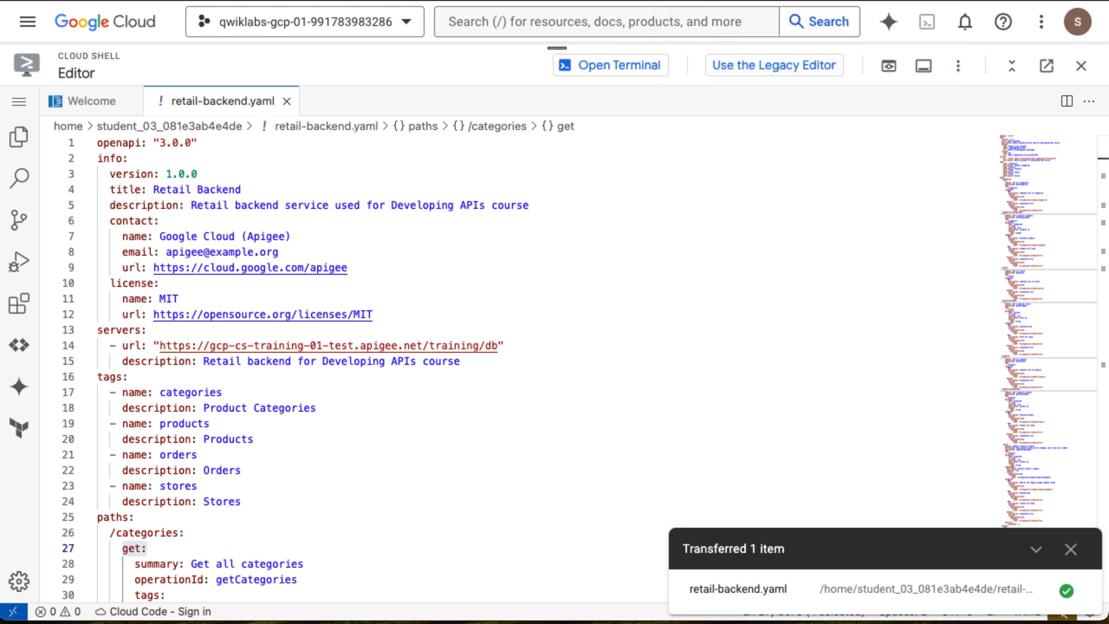
# Minimize the Cloud Shell panel and search the console for api.
pyautogui.moveTo(558, 54); pyautogui.dragTo(632, 545)
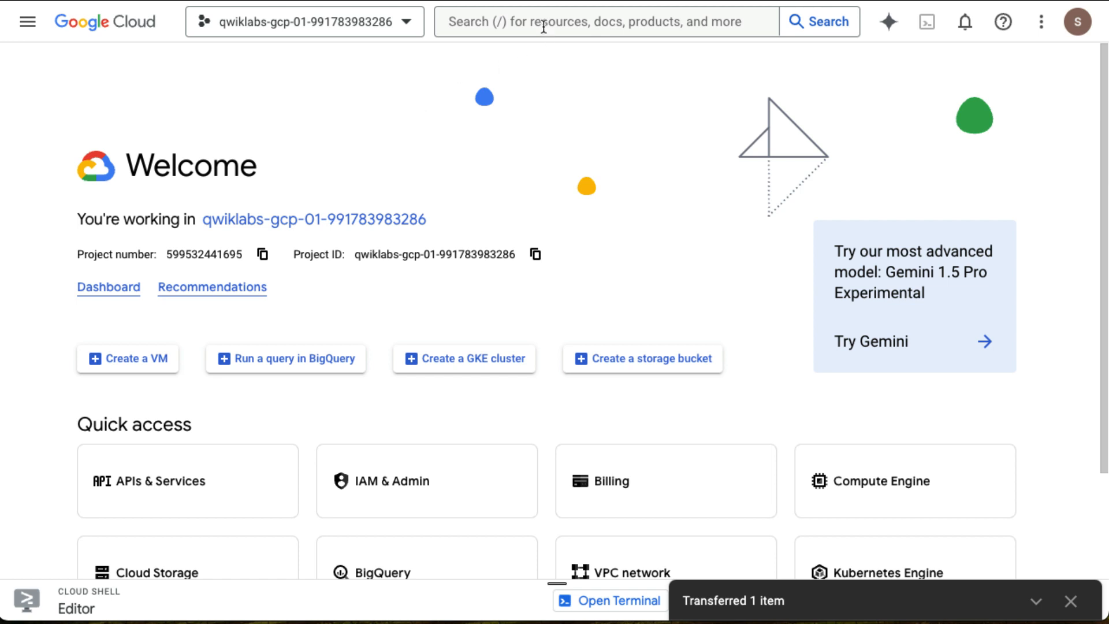
pyautogui.click(512, 29)
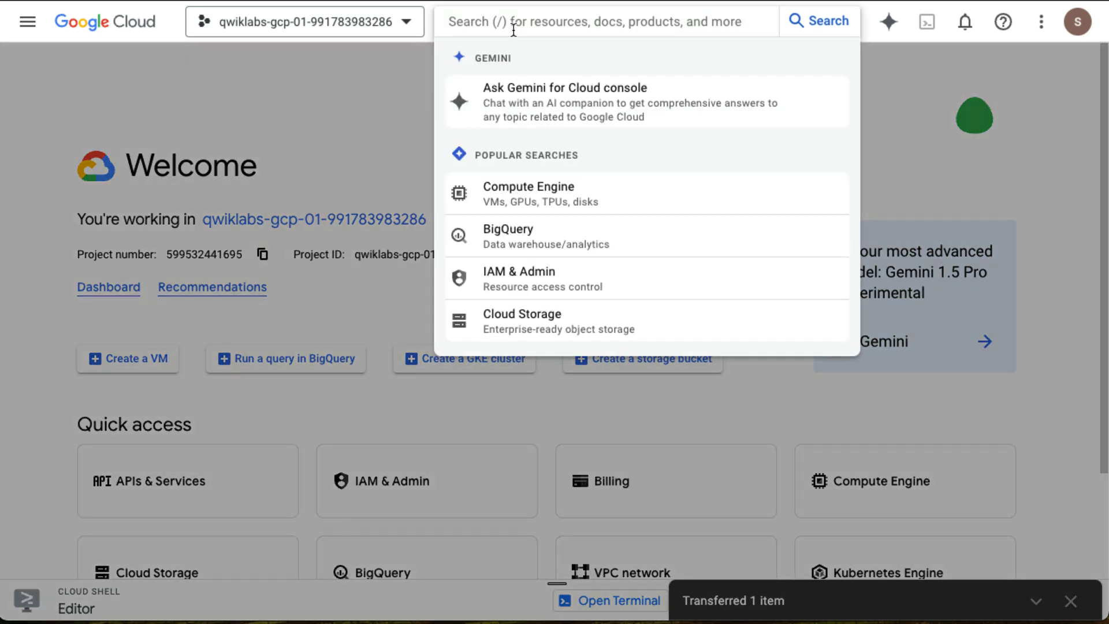
pyautogui.write('api')
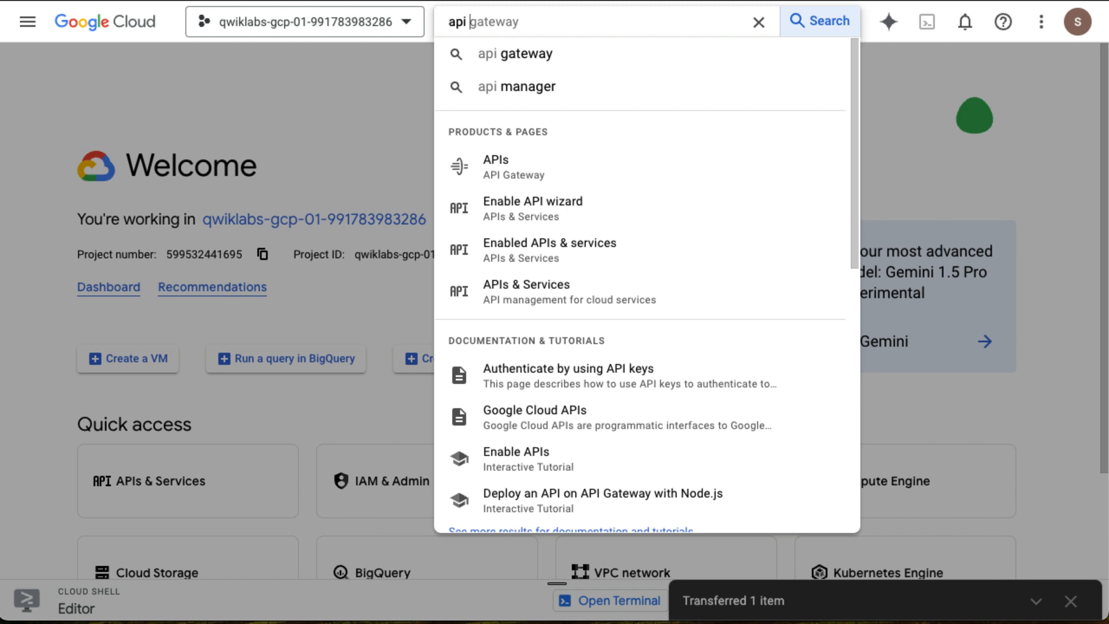
pyautogui.click(29, 23)
pyautogui.scroll(-1, 138, 490)
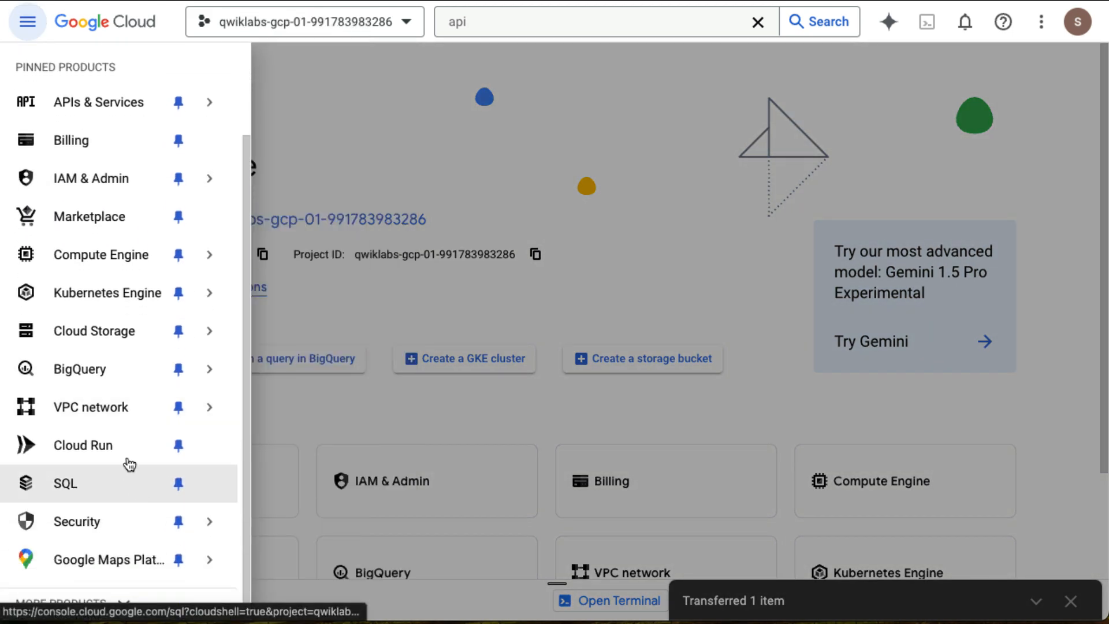
pyautogui.scroll(1, 112, 419)
pyautogui.moveTo(62, 70)
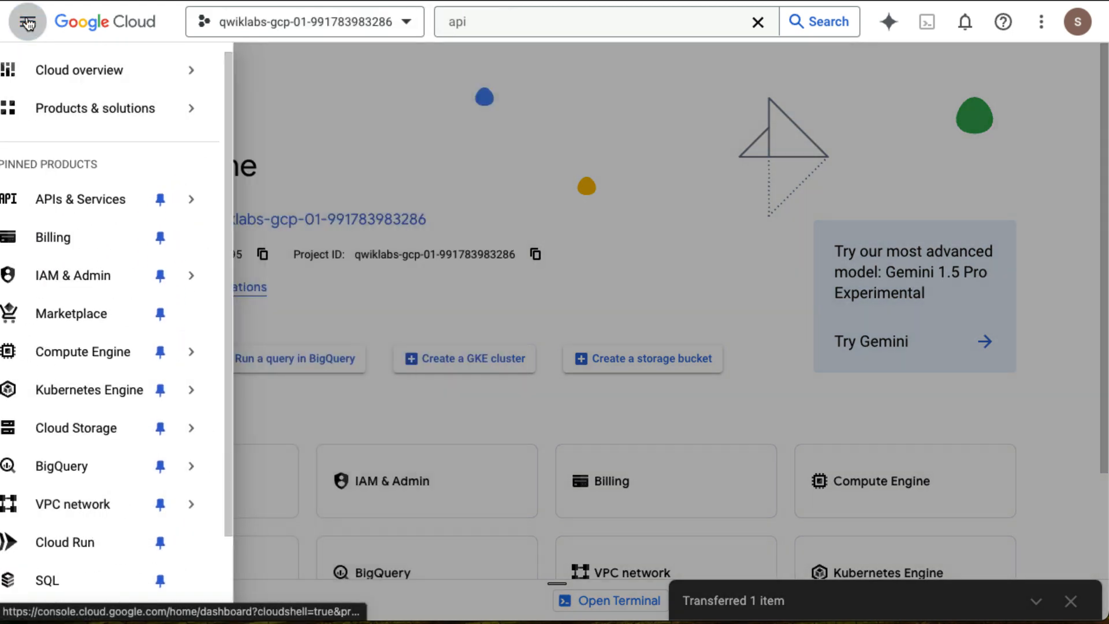
pyautogui.click(25, 21)
# Extend the search to api proxy and open the Apigee API proxies page.
pyautogui.click(497, 22)
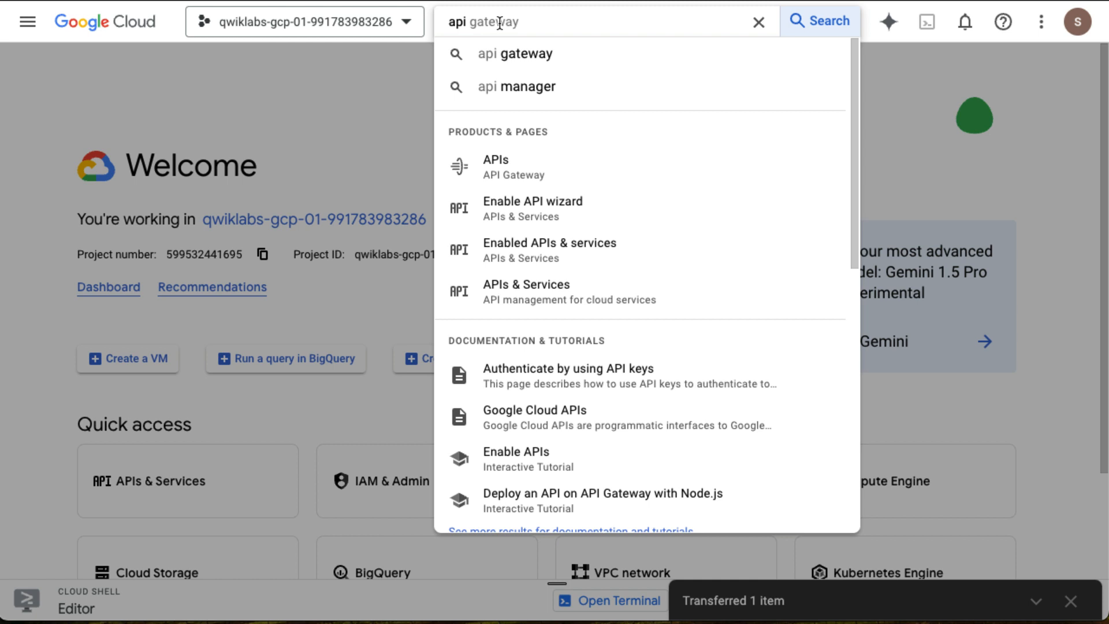
pyautogui.write('proxy')
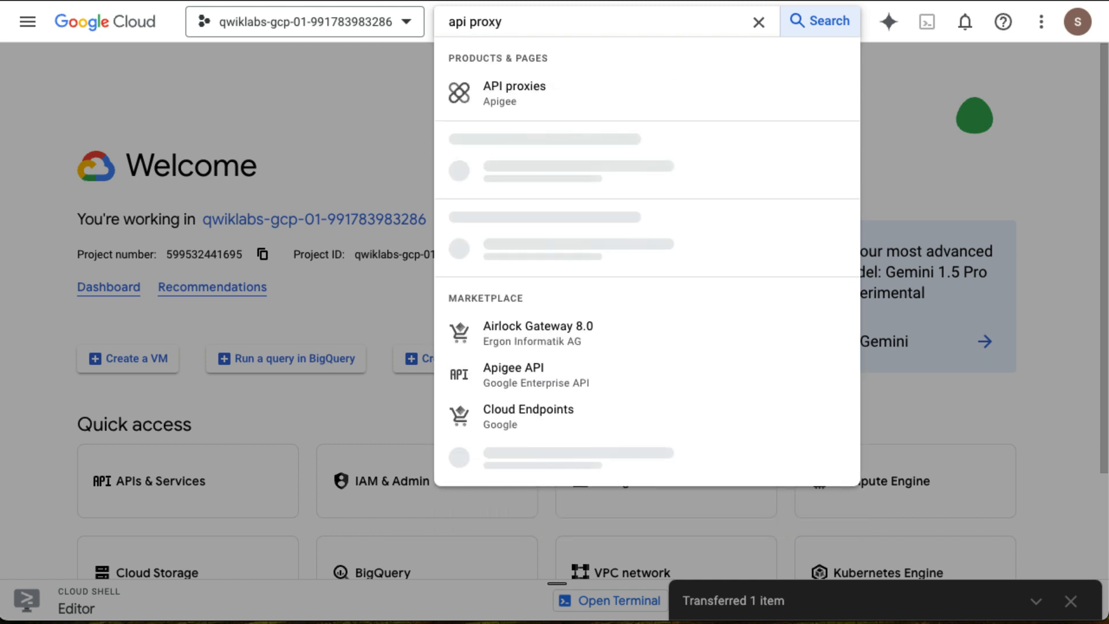
pyautogui.click(515, 102)
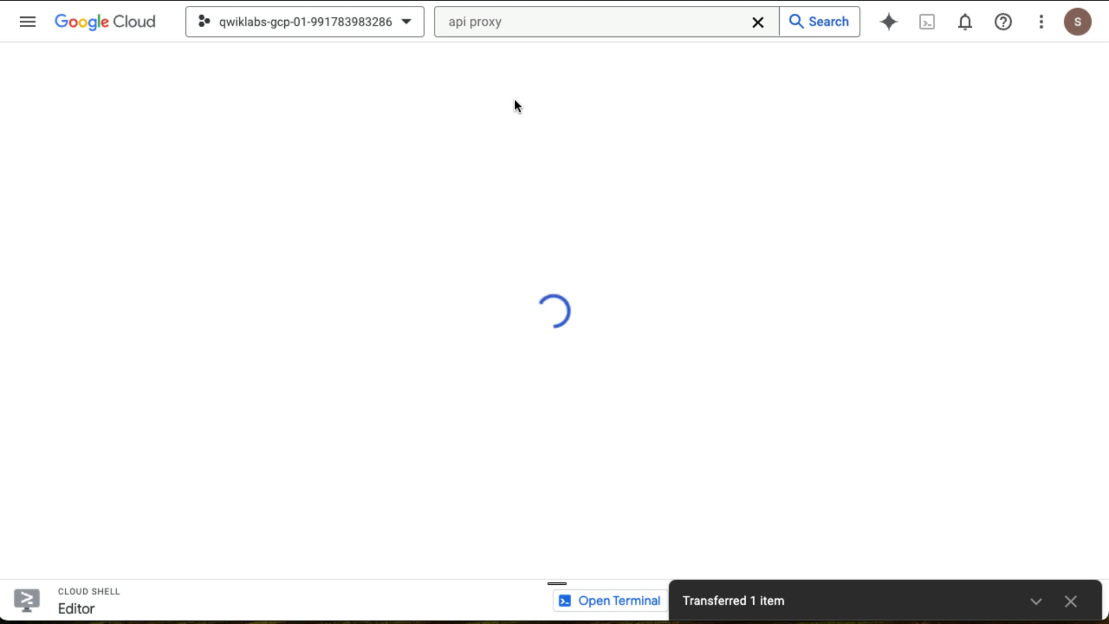
# Dismiss the transfer notification and start creating a new API proxy.
pyautogui.click(1069, 601)
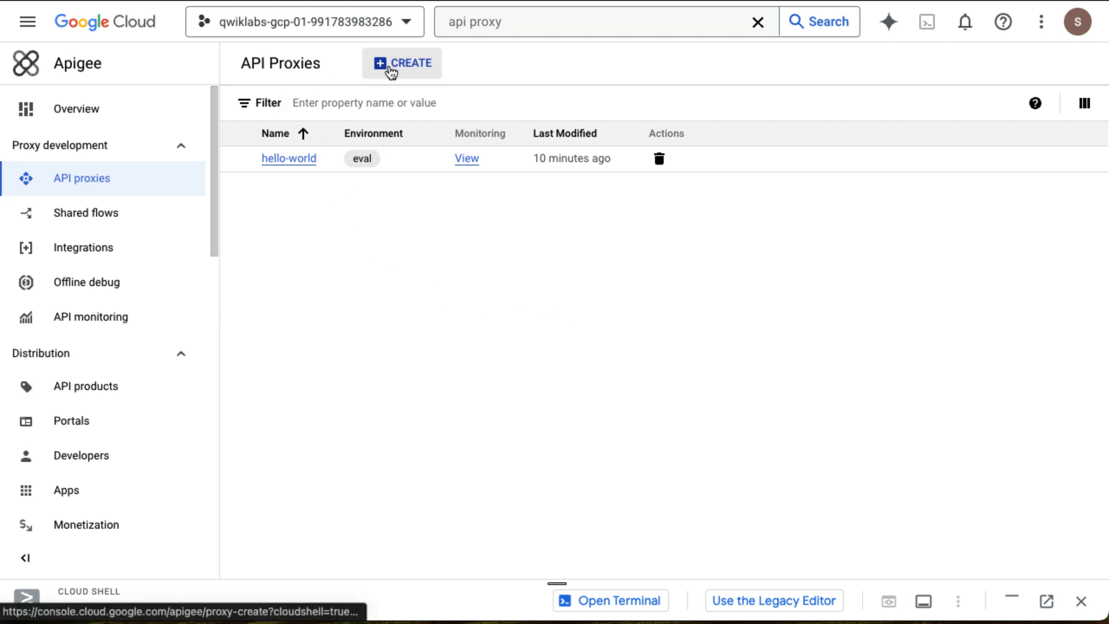
pyautogui.click(391, 71)
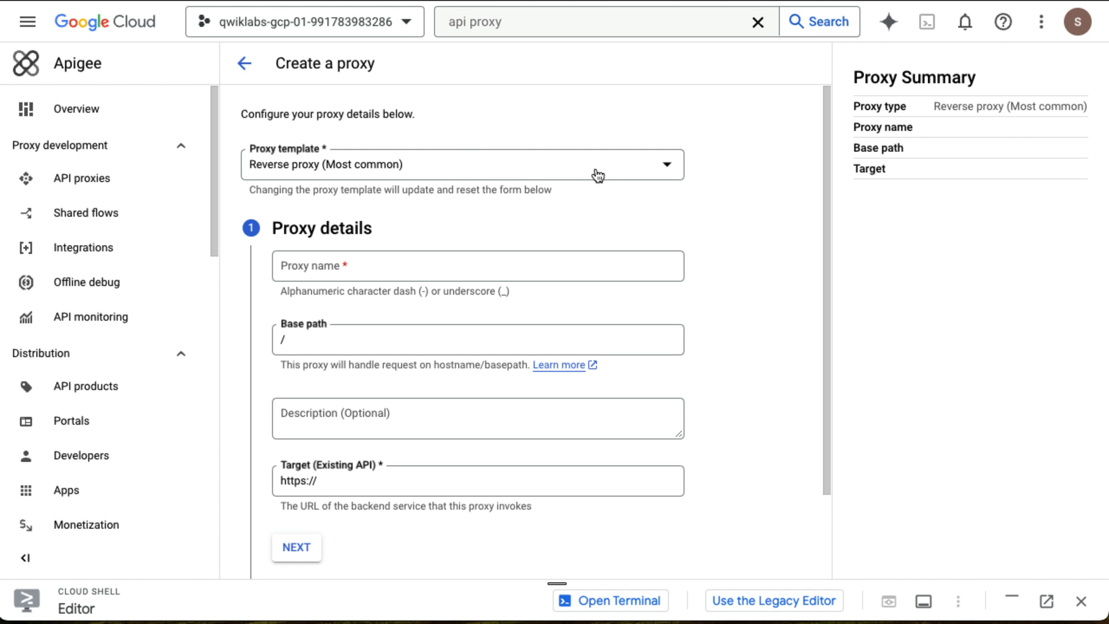
# Choose the OpenAPI spec Reverse proxy template, upload retail-backend.yaml as the spec file, and continue.
pyautogui.click(666, 168)
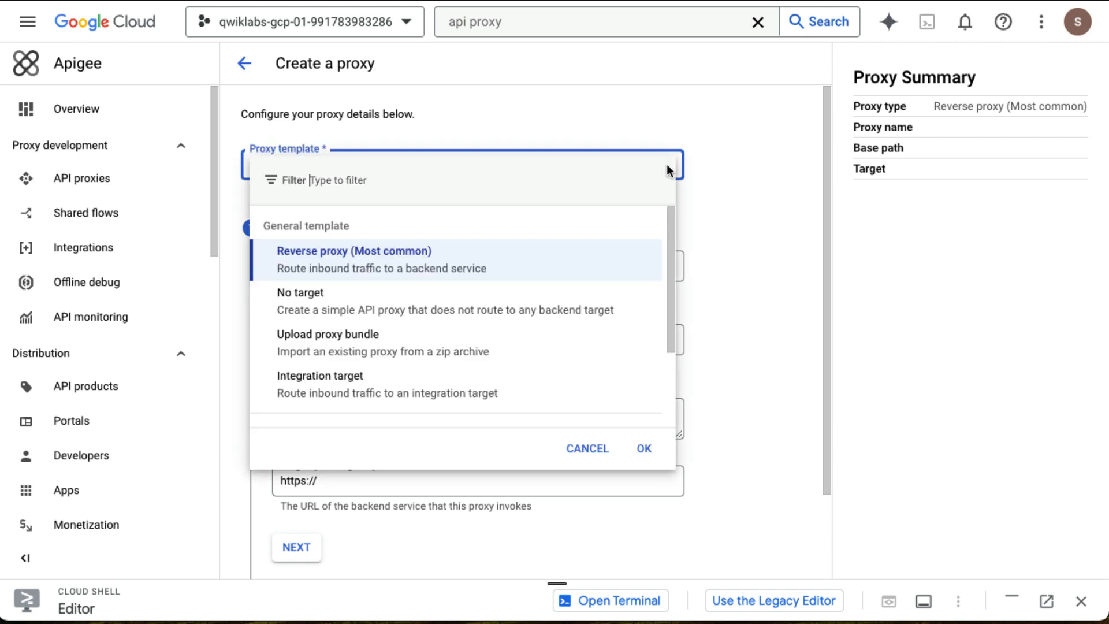
pyautogui.click(709, 161)
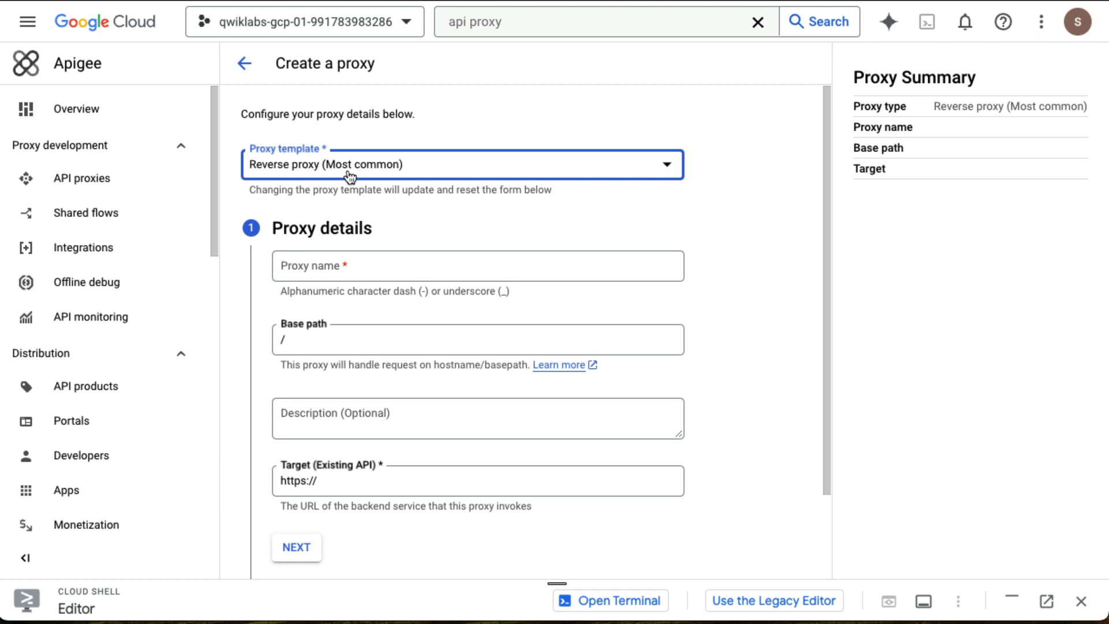
pyautogui.click(667, 167)
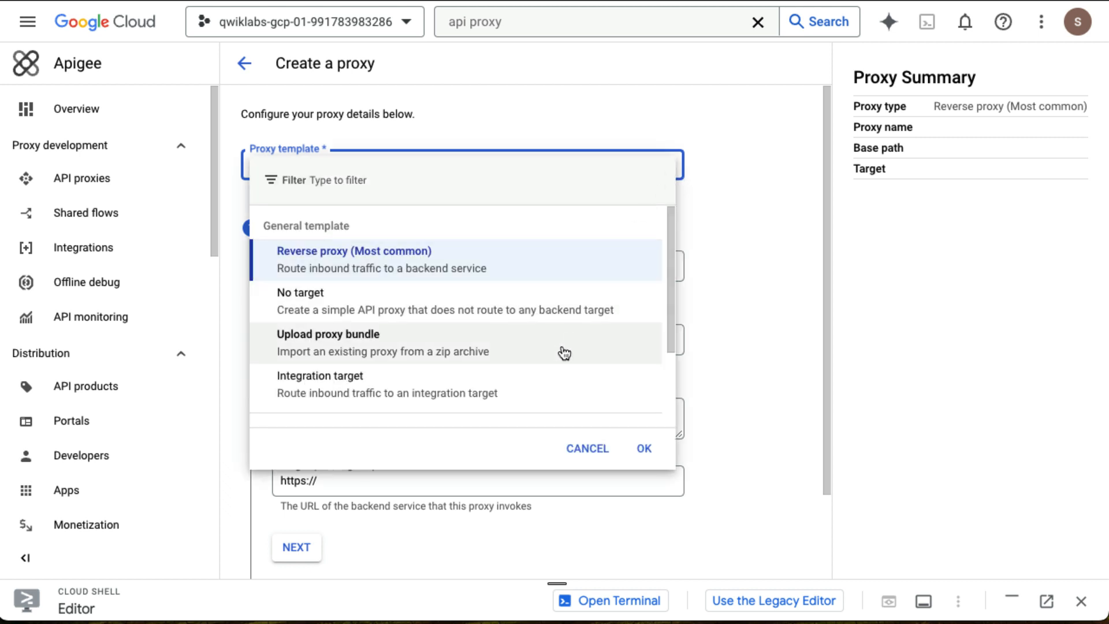
pyautogui.scroll(-1, 555, 330)
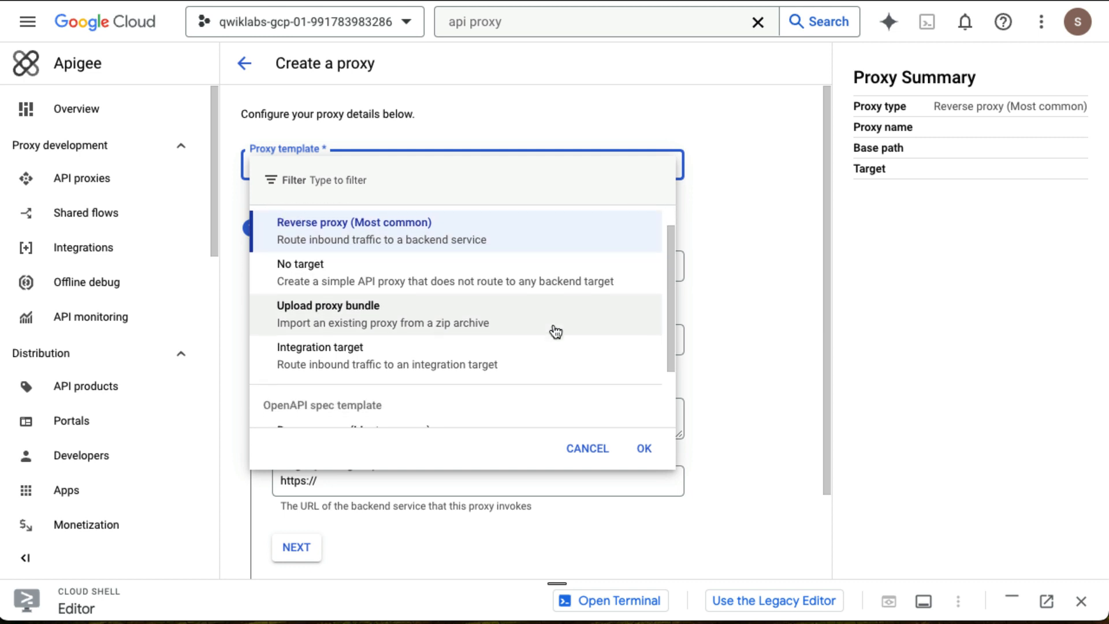
pyautogui.scroll(-1, 555, 330)
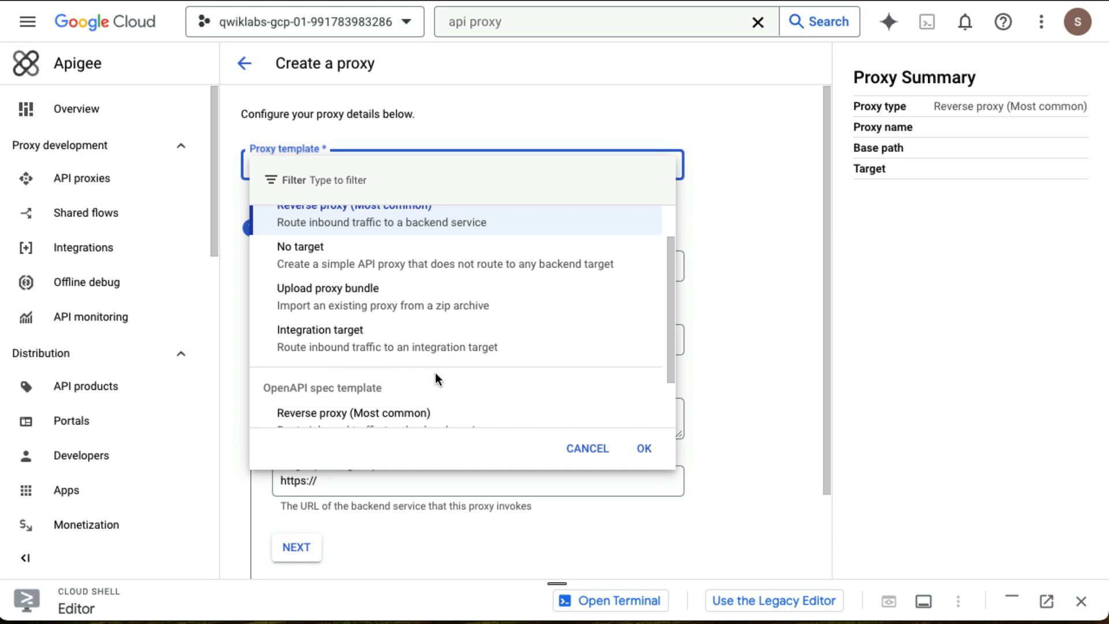
pyautogui.scroll(-2, 443, 372)
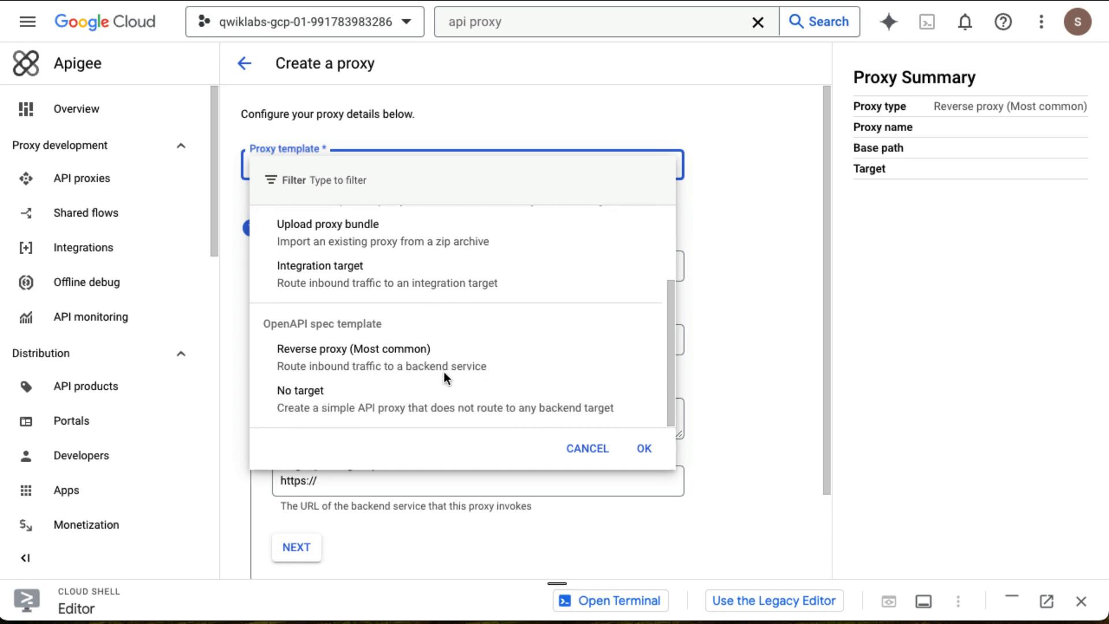
pyautogui.doubleClick(393, 364)
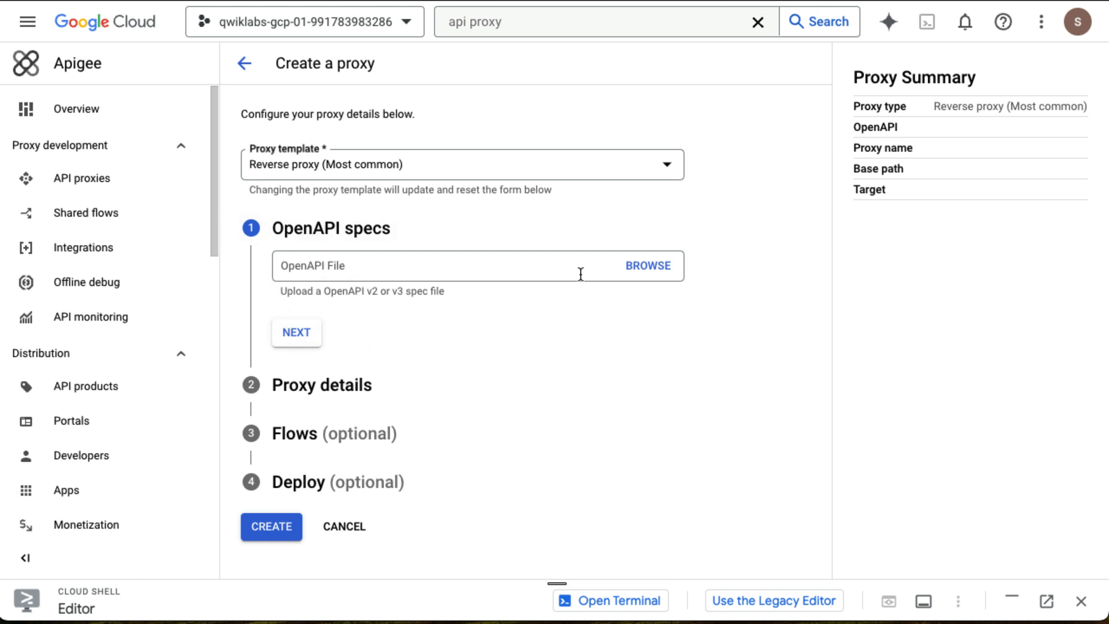
pyautogui.click(647, 265)
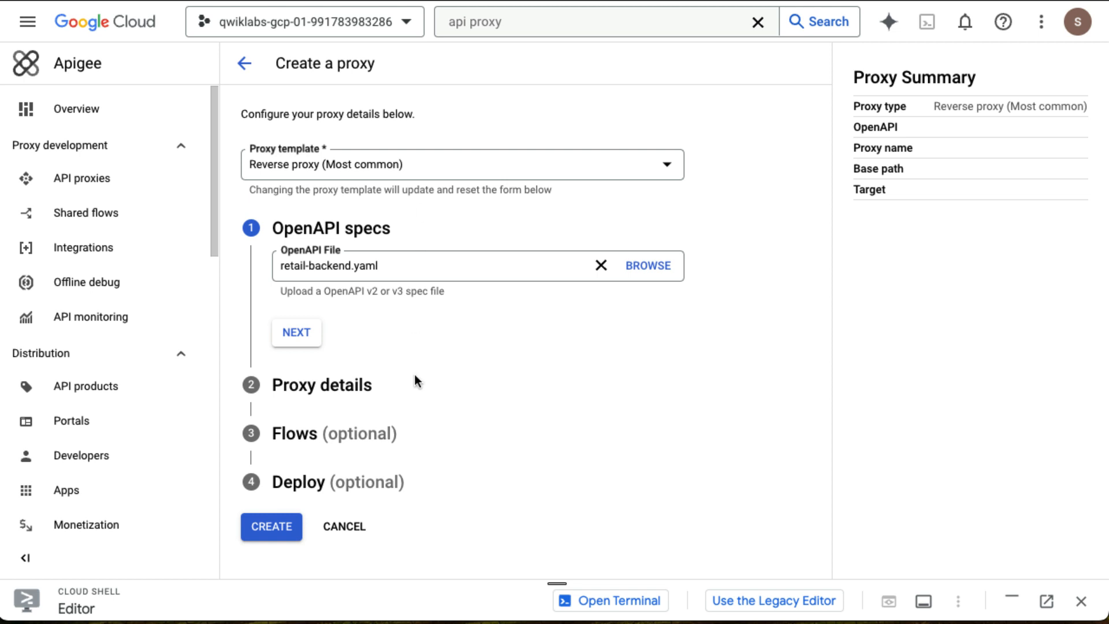
pyautogui.click(306, 347)
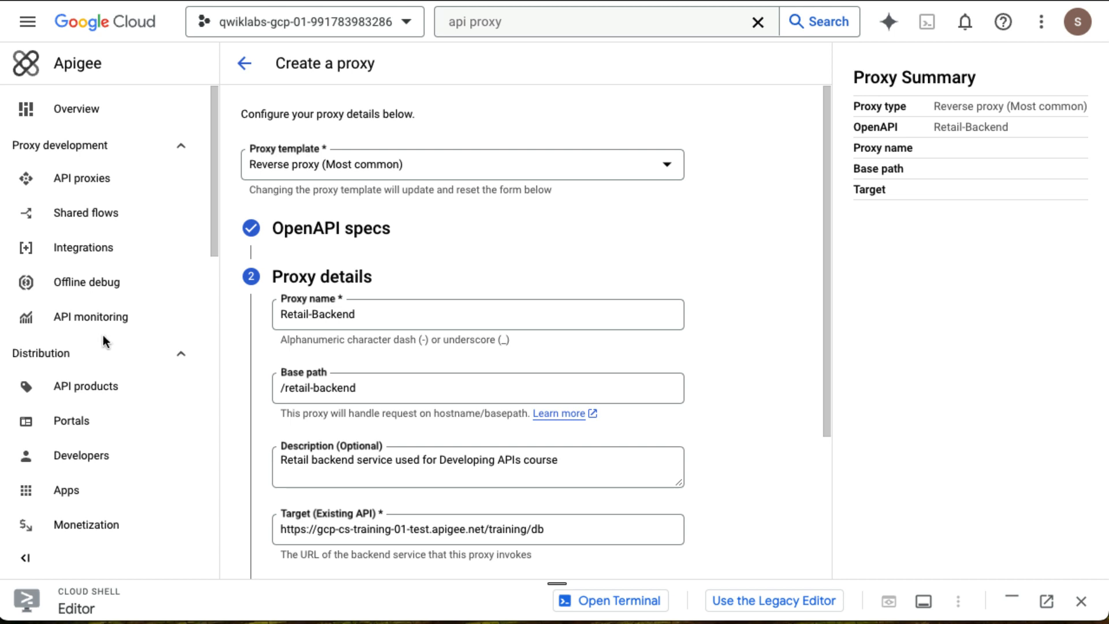
# Rename the proxy to retail-v1 and set its base path to /retail/v1.
pyautogui.doubleClick(377, 312)
pyautogui.hotkey('ctrl', 'a')
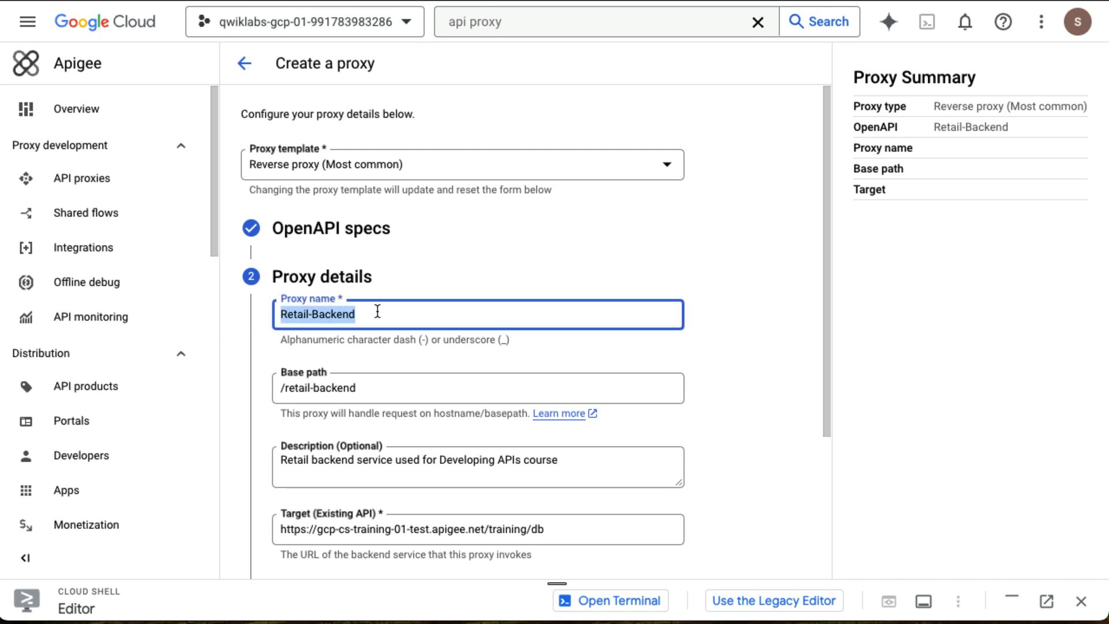
pyautogui.write('retail-v1')
pyautogui.press('Tab')
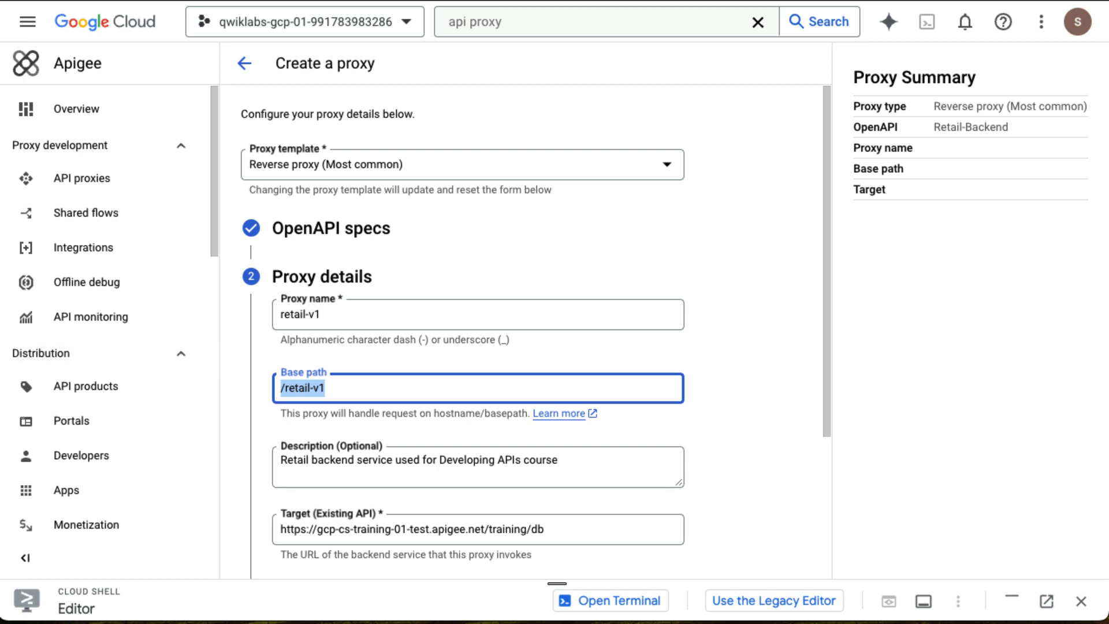
pyautogui.click(349, 391)
pyautogui.press('Left')
pyautogui.press('Left')
pyautogui.press('BackSpace')
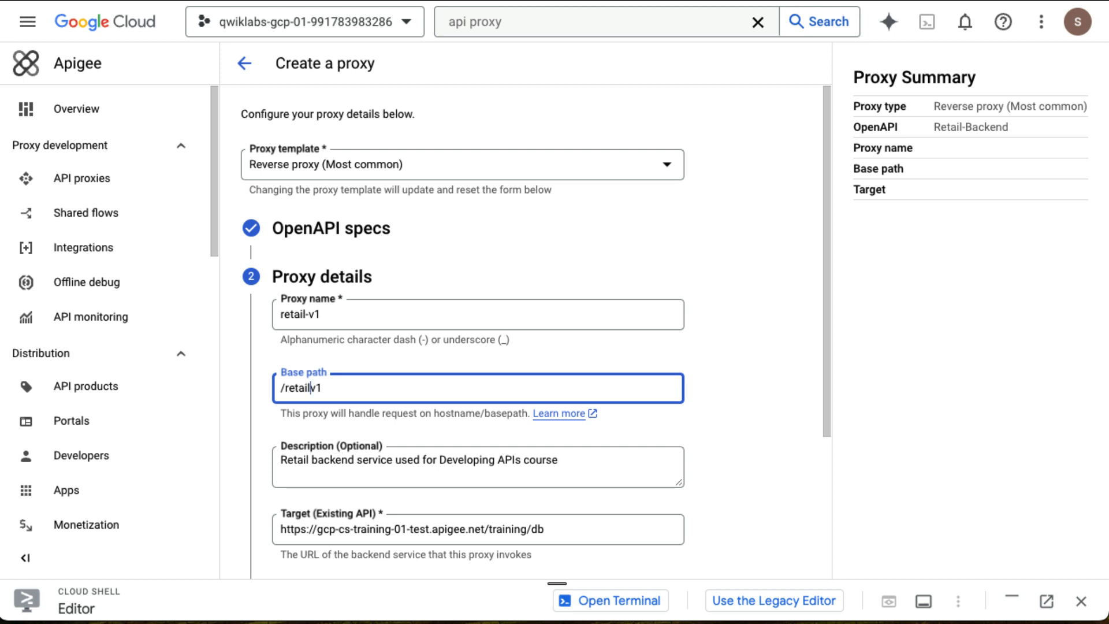
pyautogui.write('/')
# Set the proxy description to My retail API and proceed to the flows section.
pyautogui.click(388, 483)
pyautogui.tripleClick(372, 481)
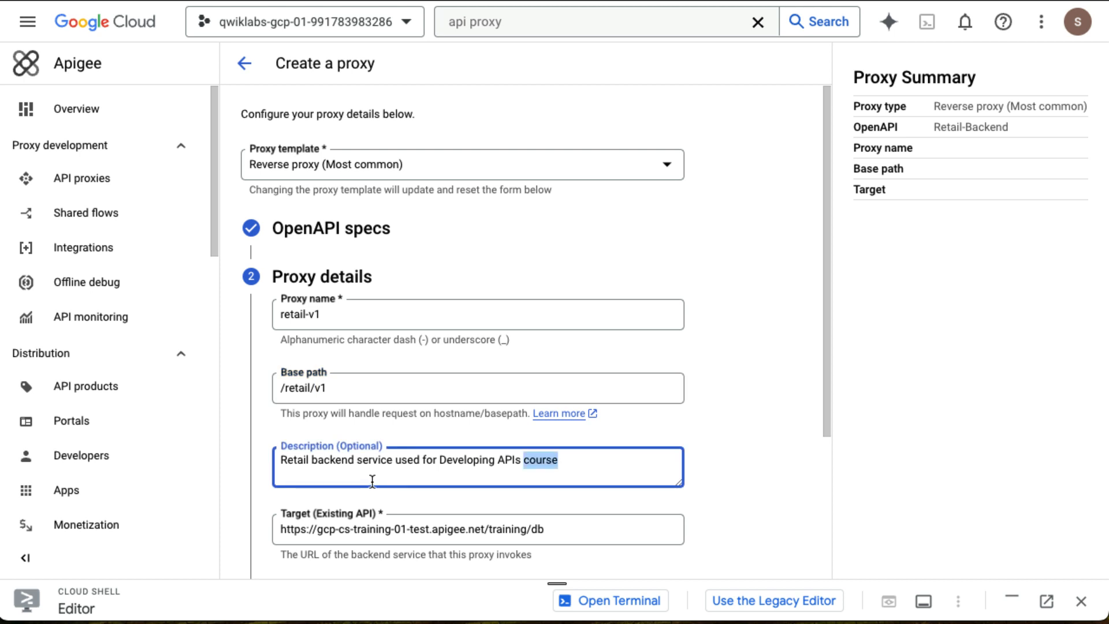
pyautogui.write('My retail API')
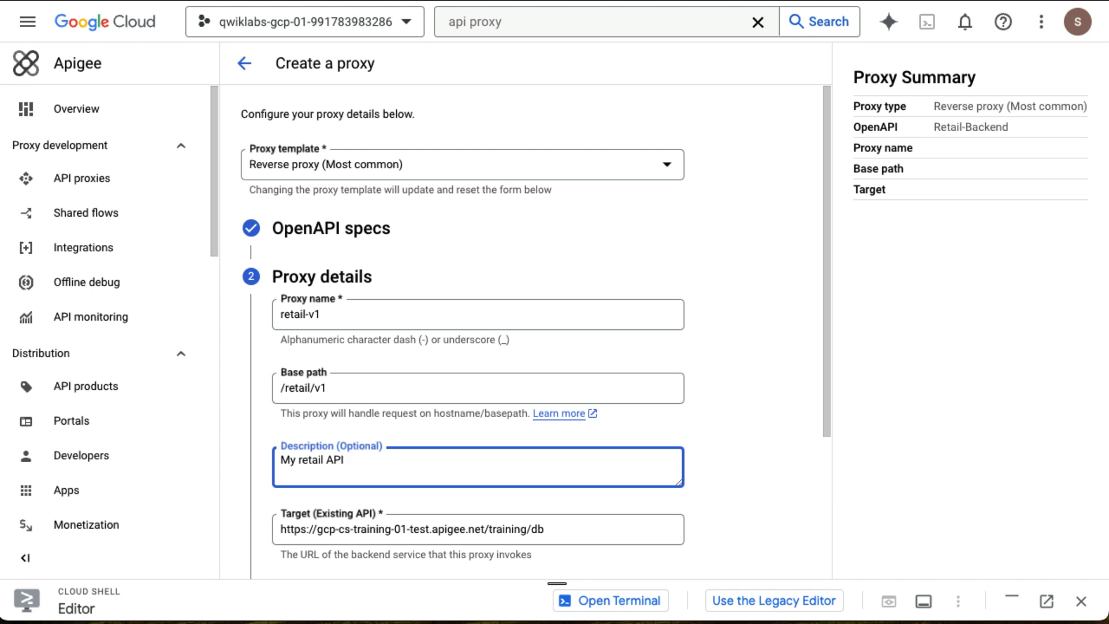
pyautogui.scroll(-3, 360, 512)
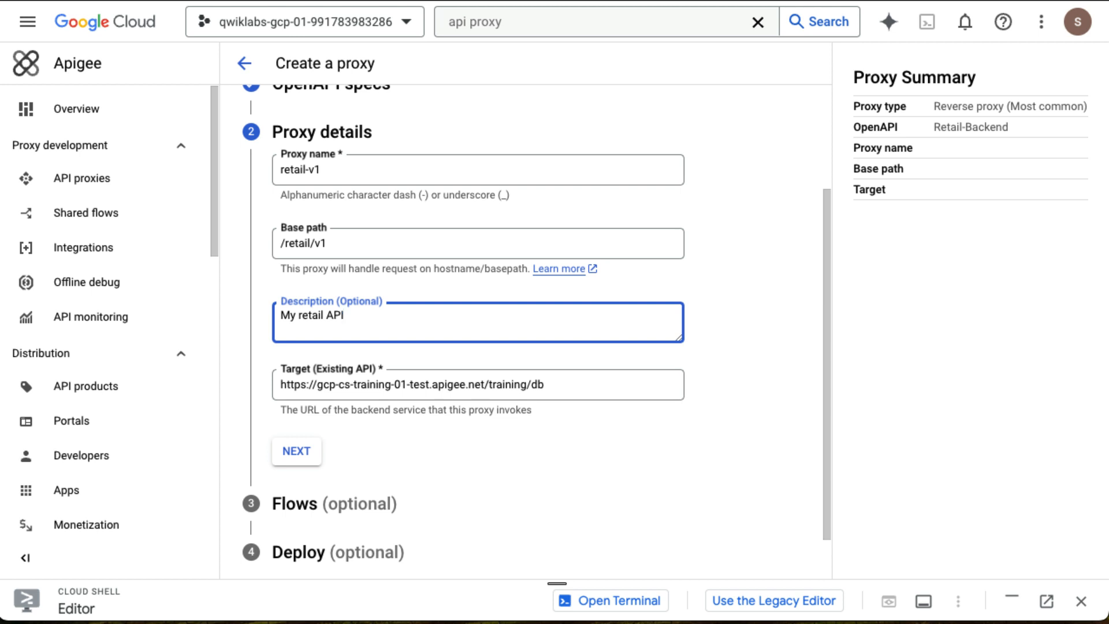
pyautogui.click(296, 451)
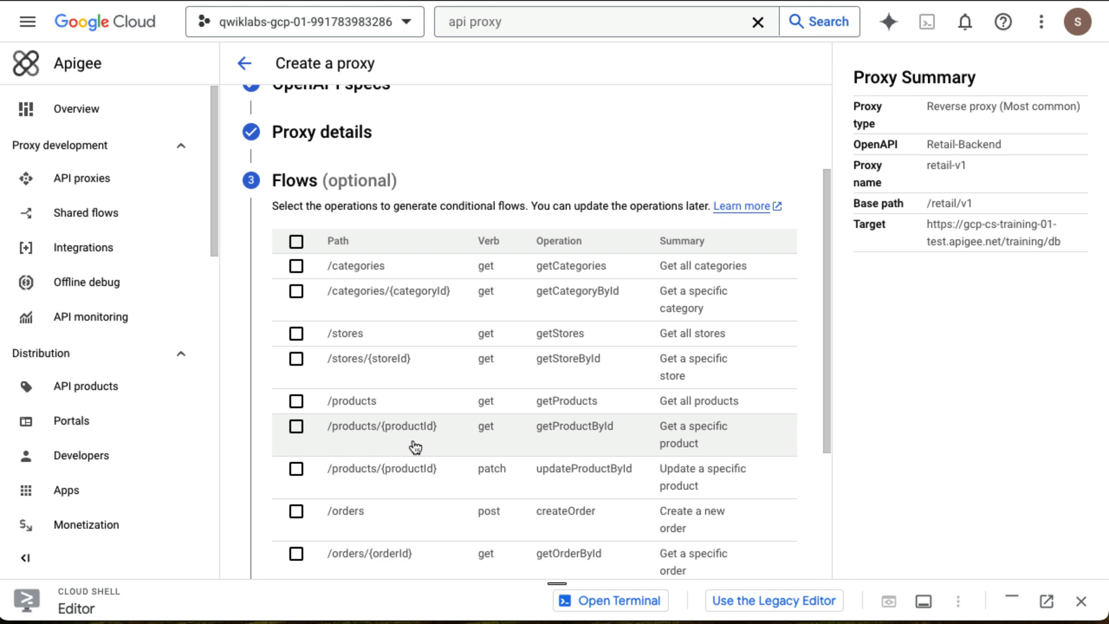
# Select all listed operations to generate conditional flows and continue to deployment.
pyautogui.scroll(-2, 415, 446)
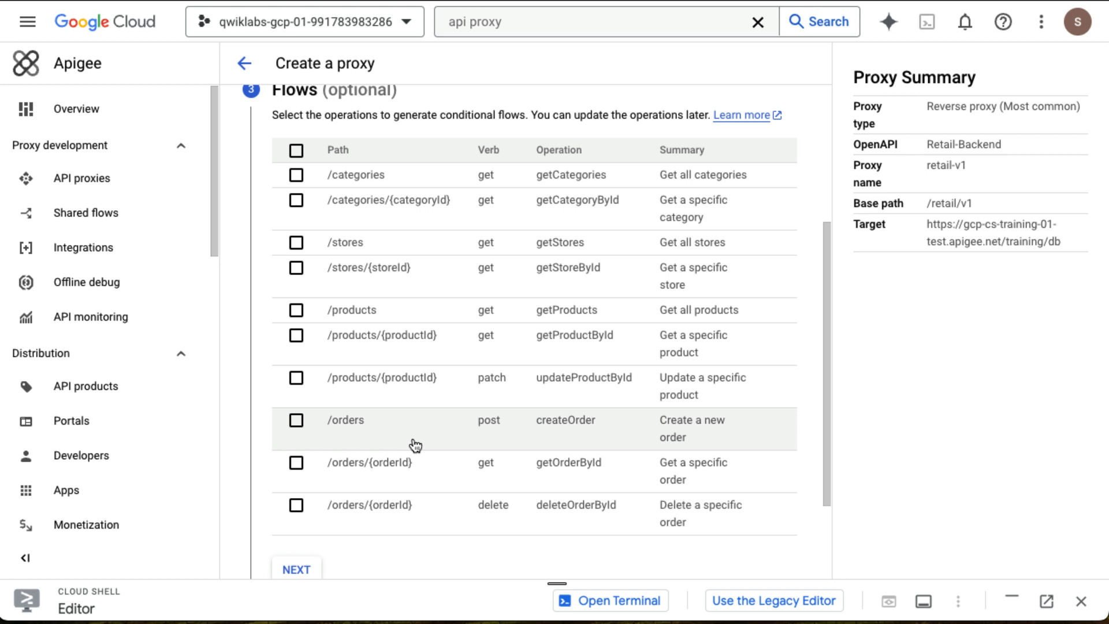
pyautogui.scroll(-2, 414, 445)
pyautogui.scroll(4, 414, 445)
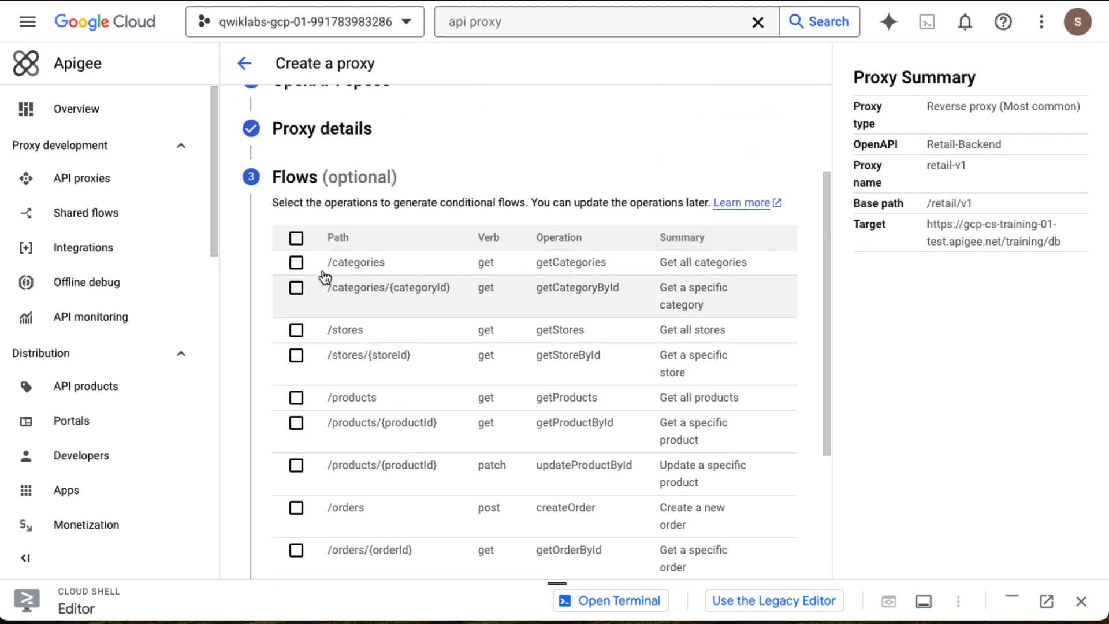
pyautogui.click(295, 237)
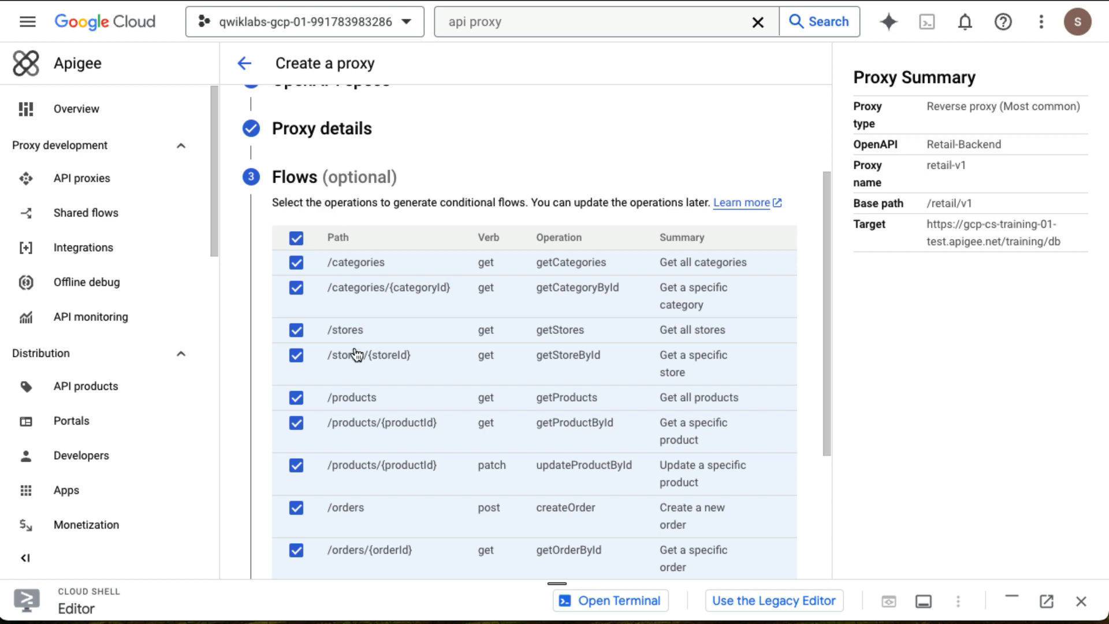
pyautogui.scroll(-5, 355, 353)
pyautogui.click(299, 448)
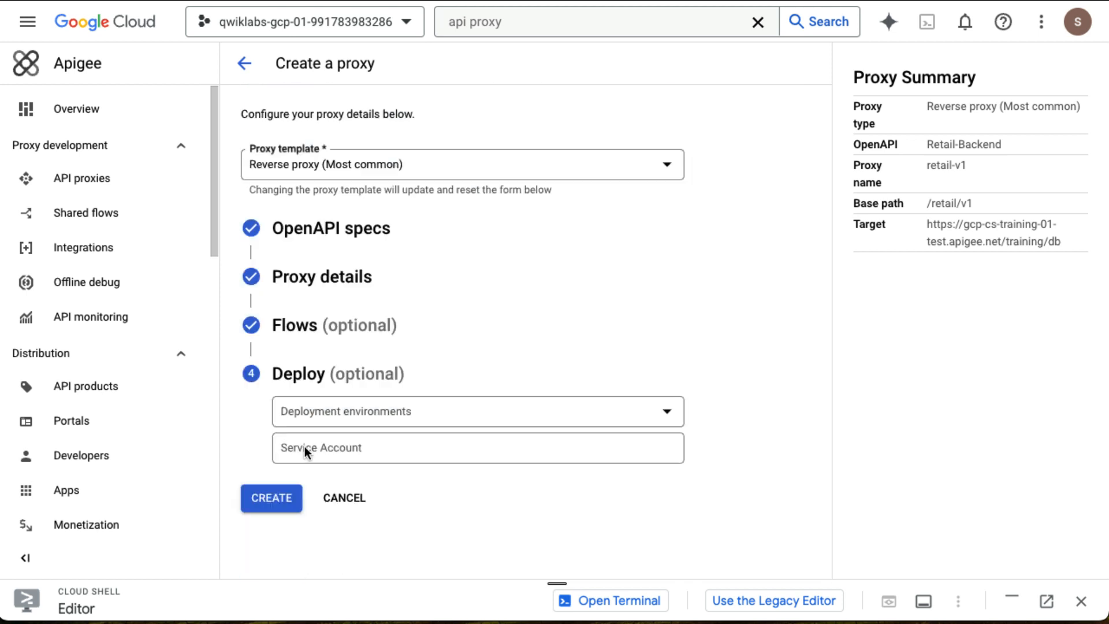
# Choose the eval deployment environment and create the proxy.
pyautogui.click(665, 409)
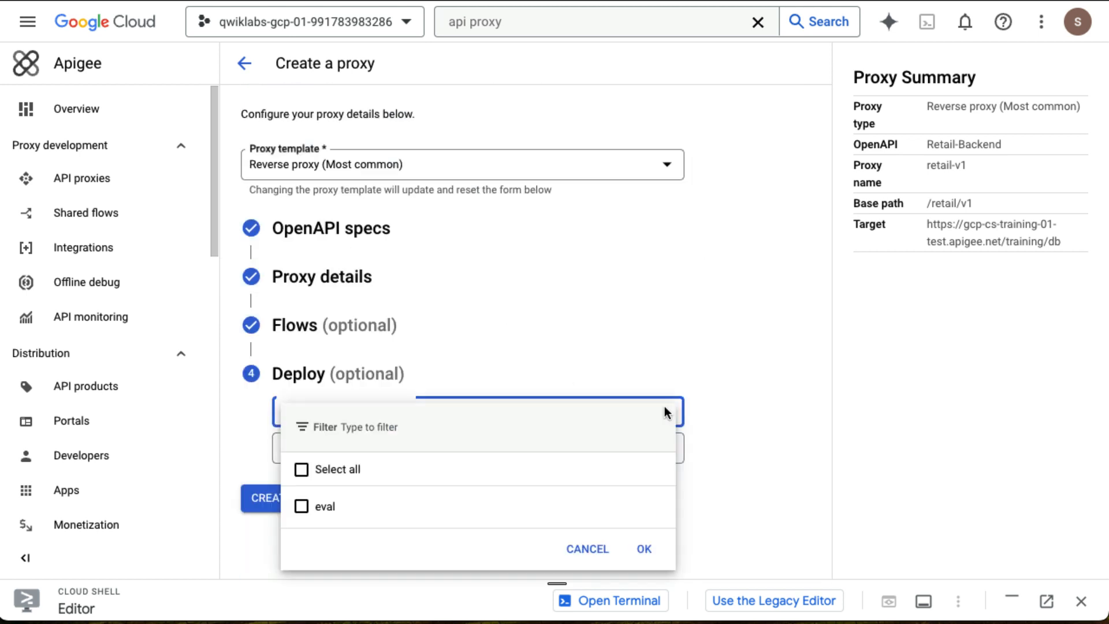
pyautogui.click(300, 512)
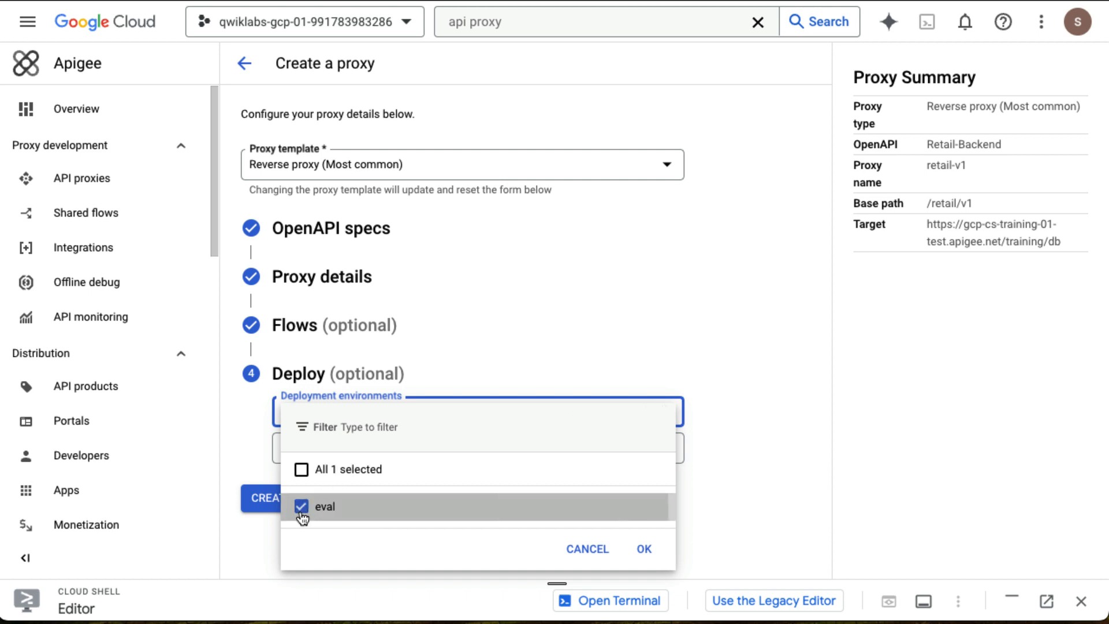
pyautogui.click(643, 549)
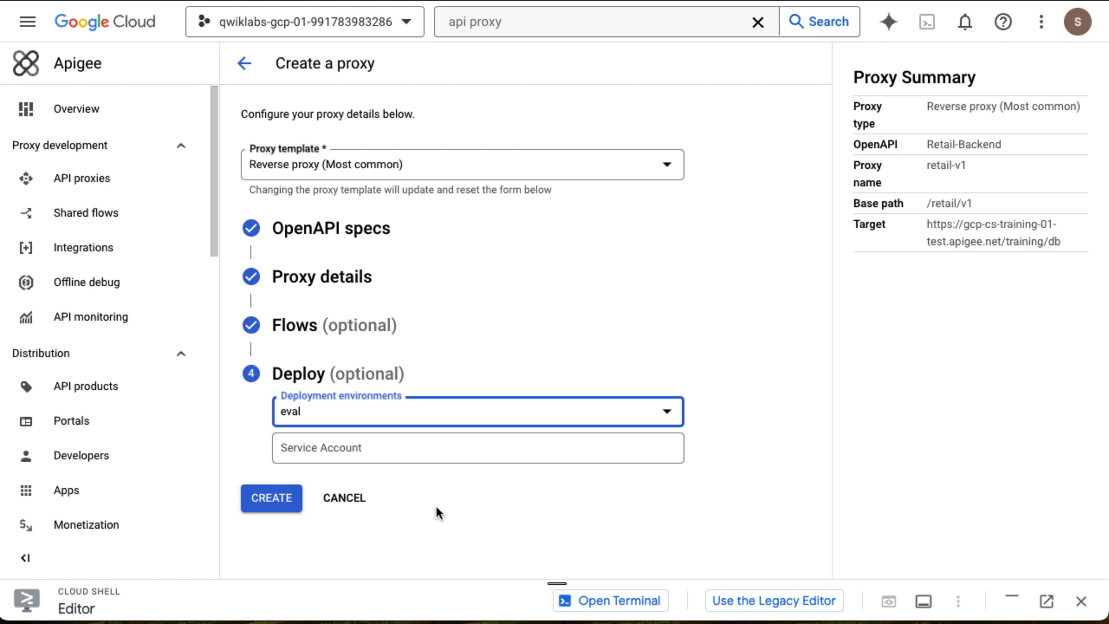
pyautogui.click(272, 499)
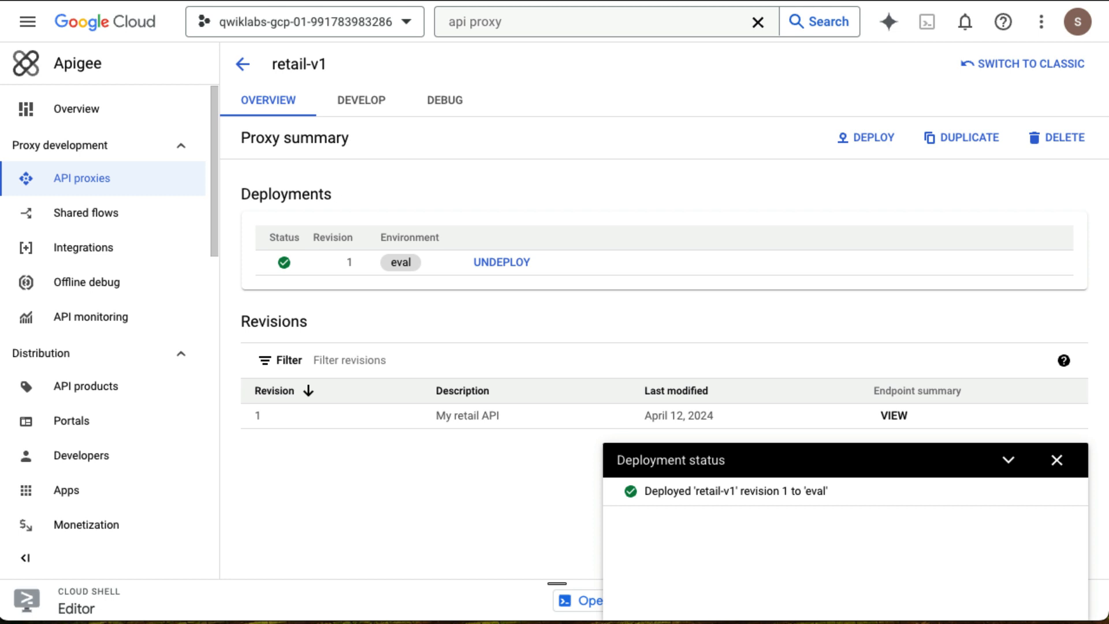
# Close the deployment status notification.
pyautogui.click(1057, 462)
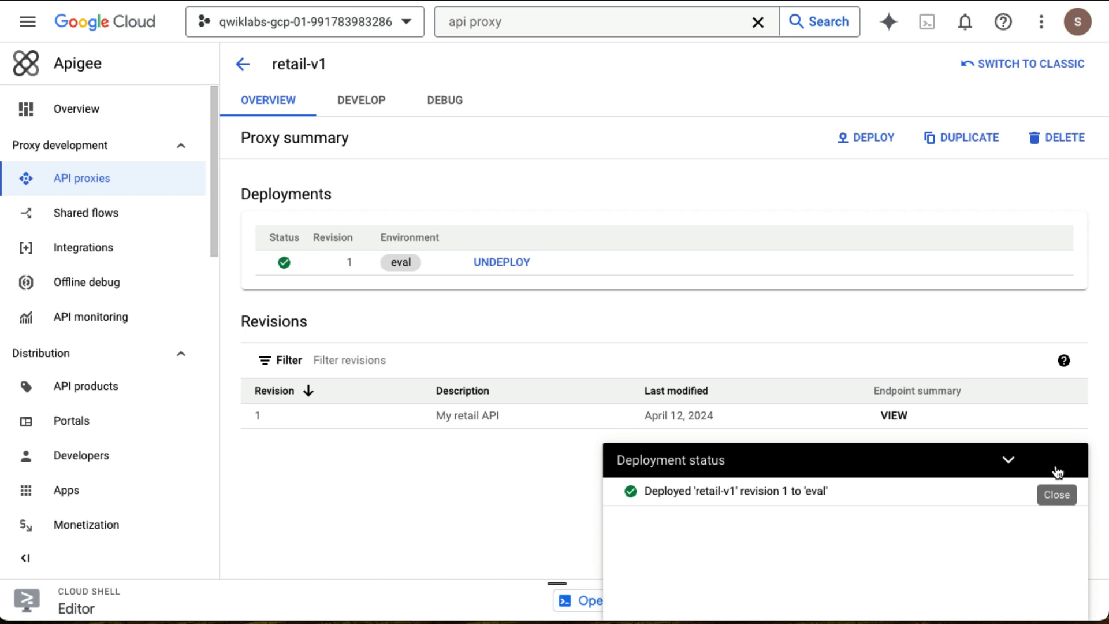
pyautogui.click(1057, 469)
pyautogui.moveTo(271, 270)
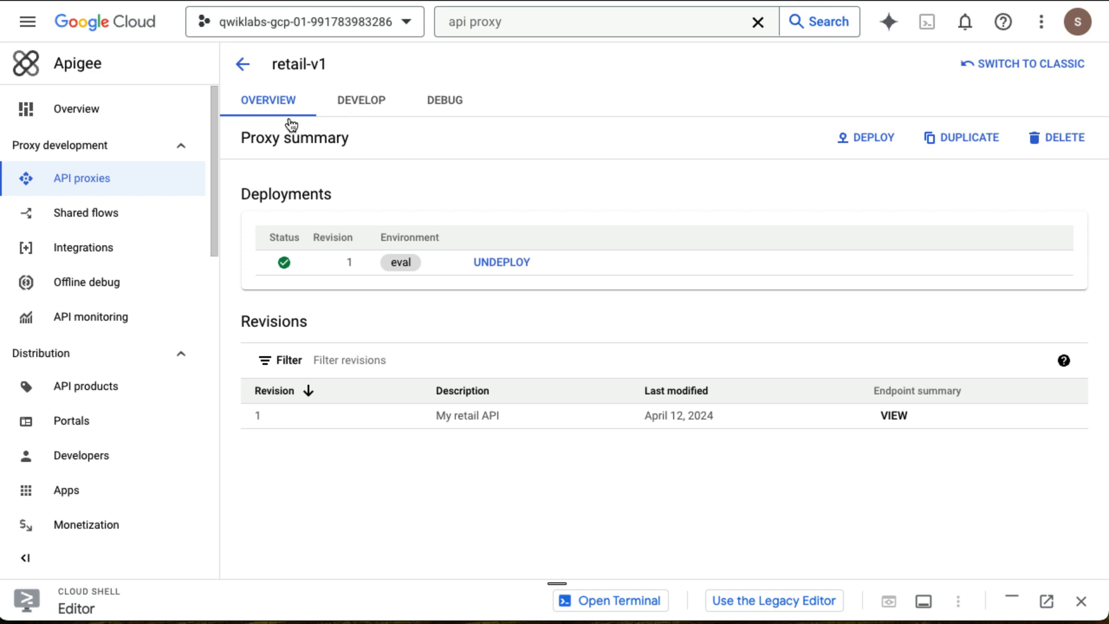
# Open the proxy's Develop view and examine the generated endpoints, flows and proxy XML.
pyautogui.click(364, 113)
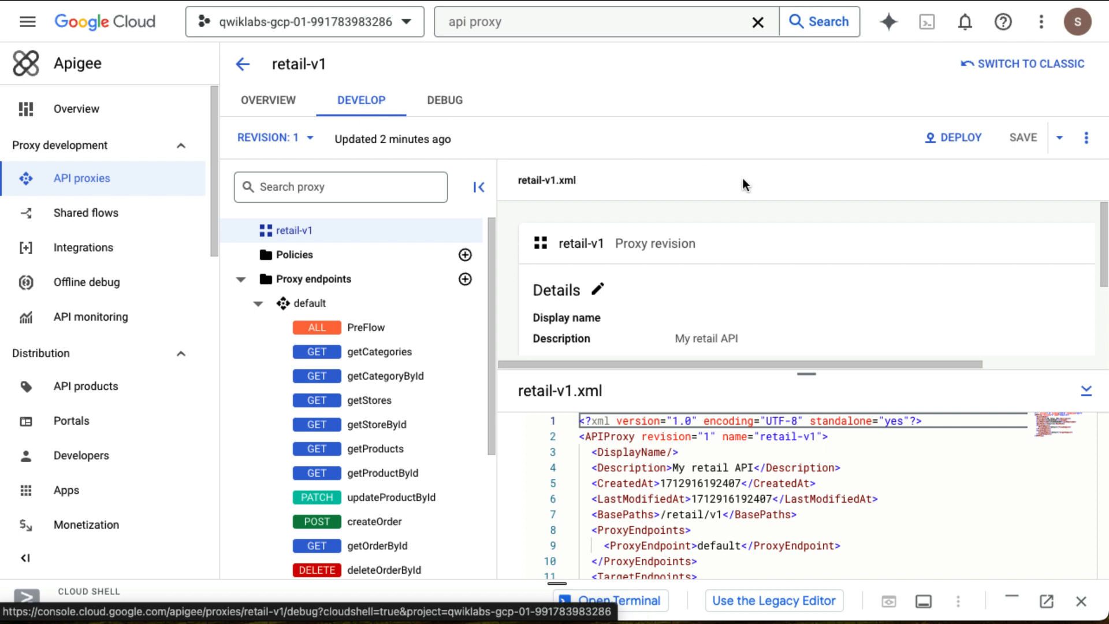
pyautogui.scroll(-1, 742, 499)
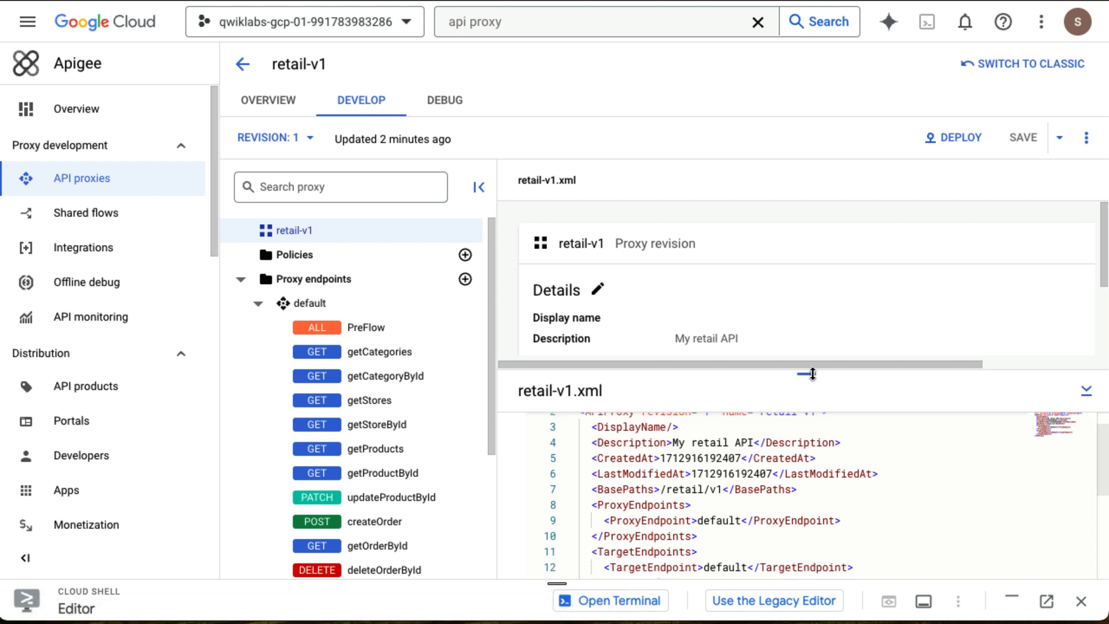
pyautogui.moveTo(806, 373); pyautogui.dragTo(804, 324)
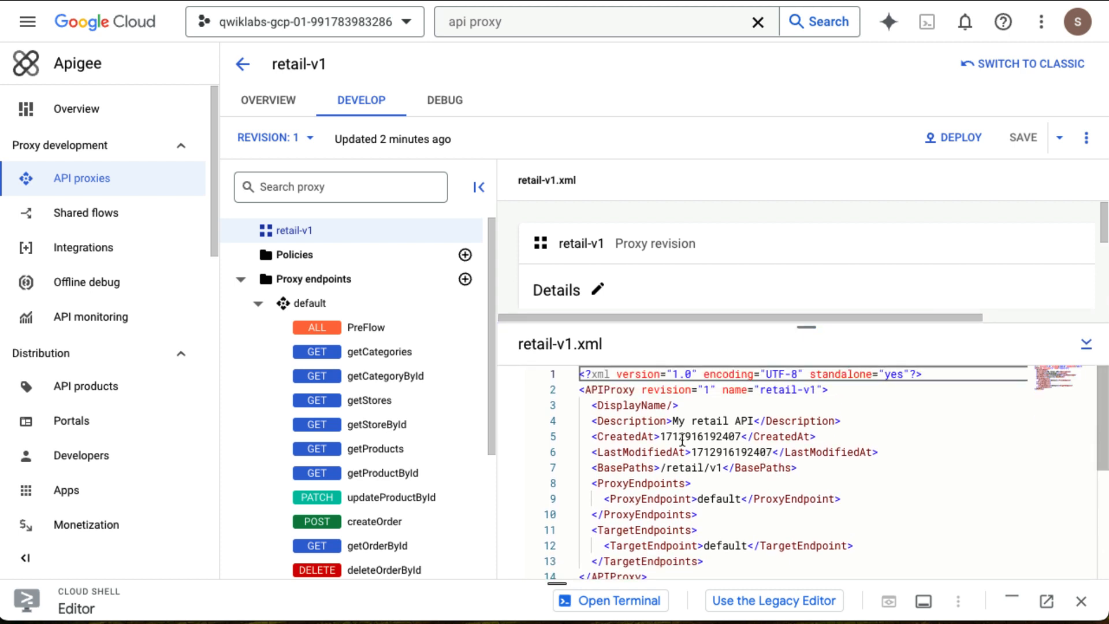
pyautogui.scroll(-3, 678, 487)
pyautogui.scroll(3, 679, 487)
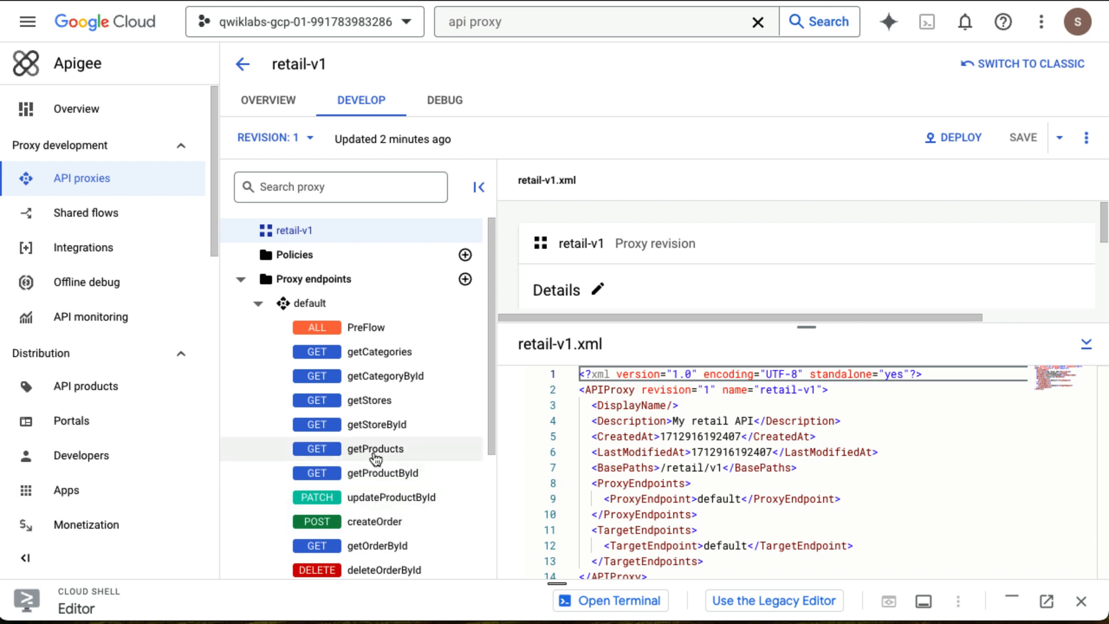
pyautogui.scroll(-2, 369, 453)
pyautogui.scroll(-1, 375, 456)
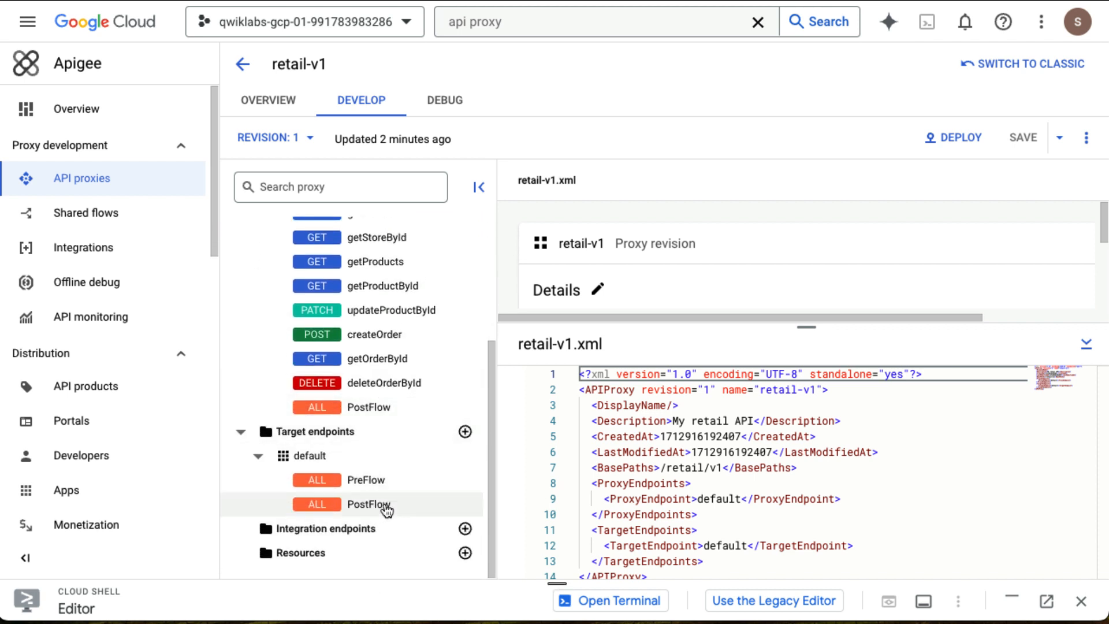
pyautogui.scroll(3, 376, 474)
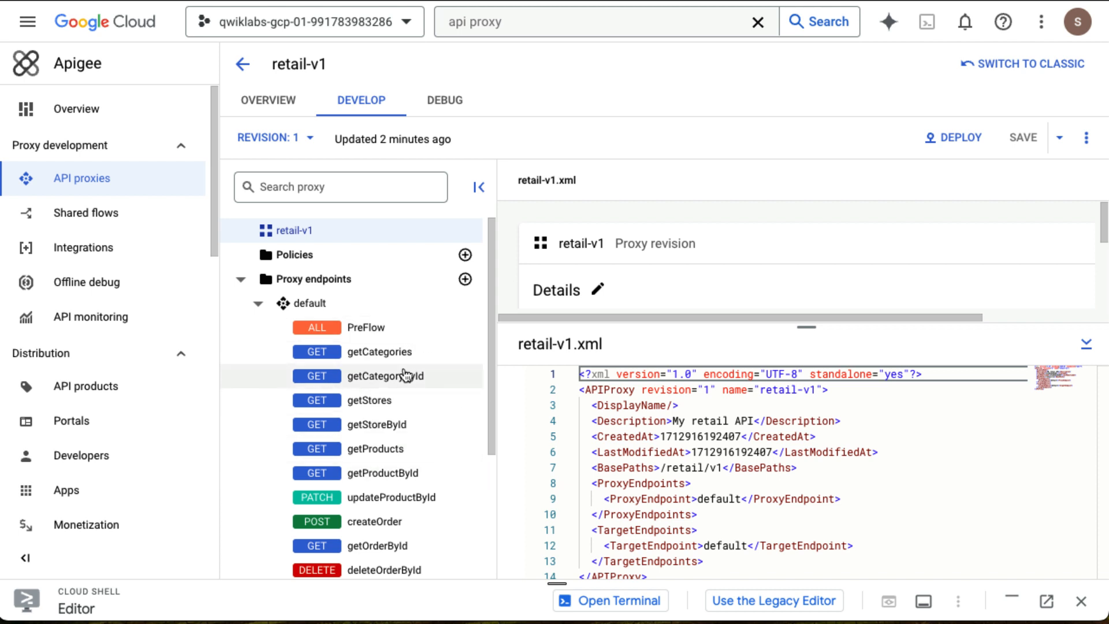
# Start a debug session for the retail-v1 proxy in the eval environment with no filter.
pyautogui.click(452, 111)
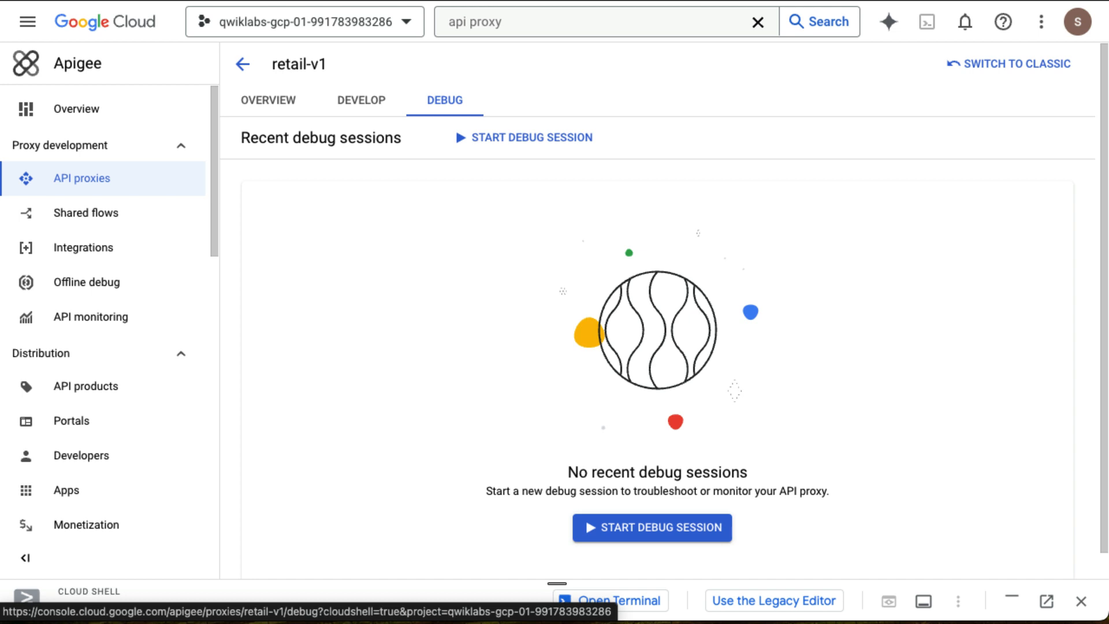
pyautogui.click(659, 528)
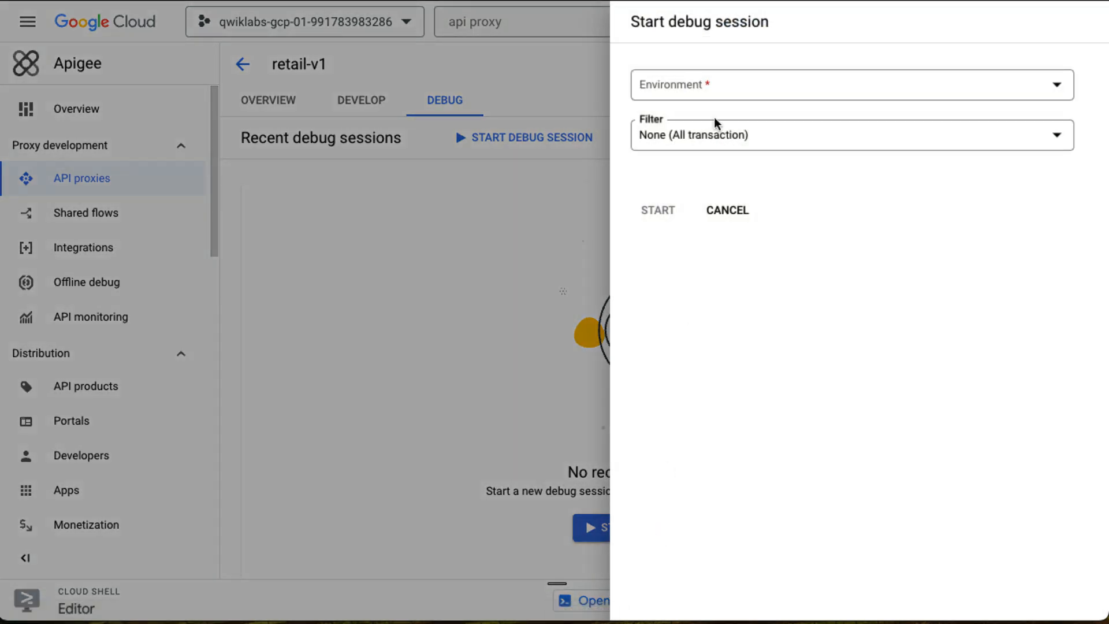
pyautogui.click(709, 93)
pyautogui.click(705, 104)
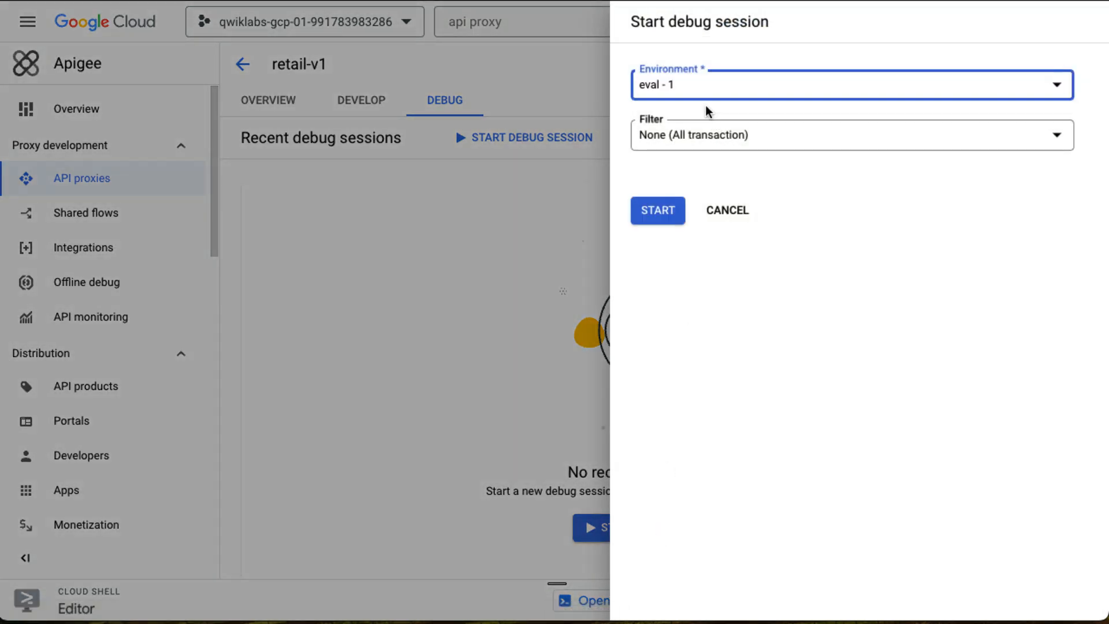
pyautogui.click(655, 219)
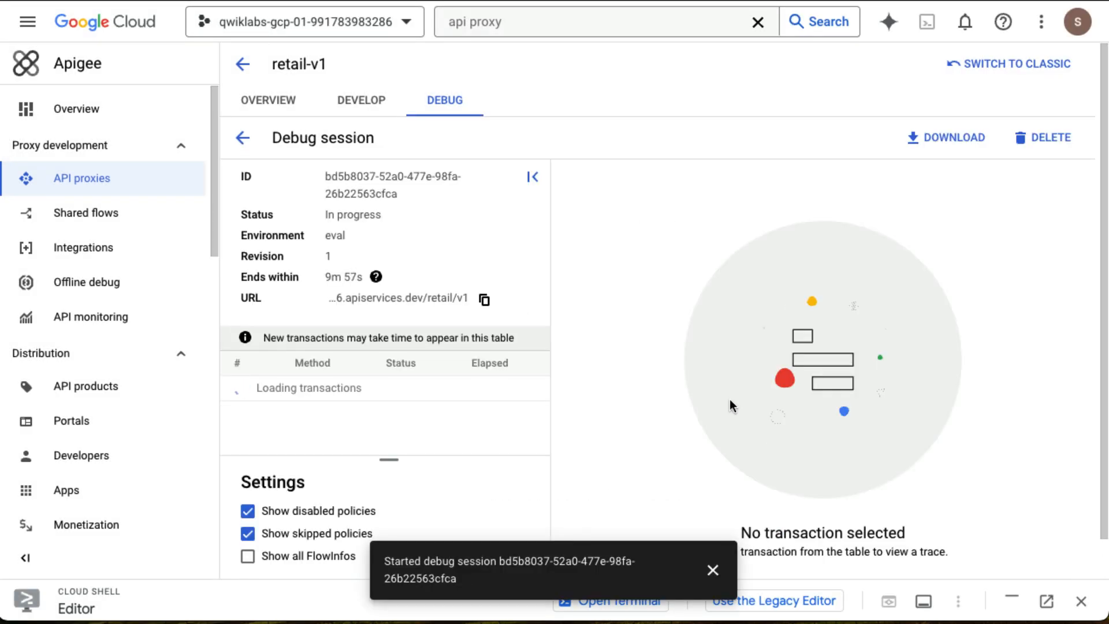
pyautogui.click(714, 569)
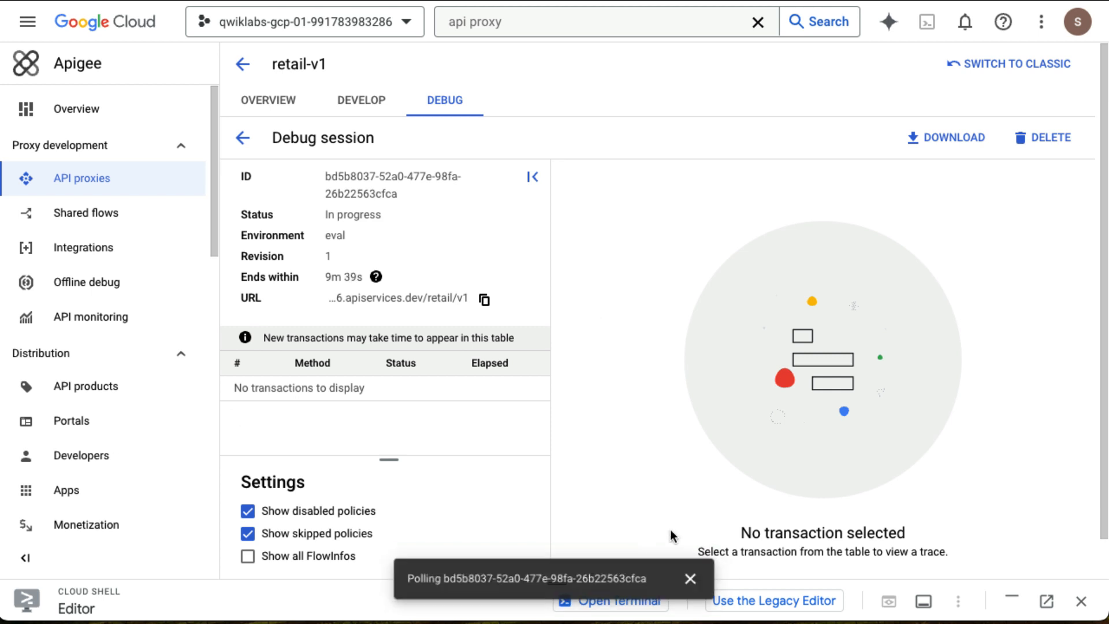
pyautogui.click(693, 578)
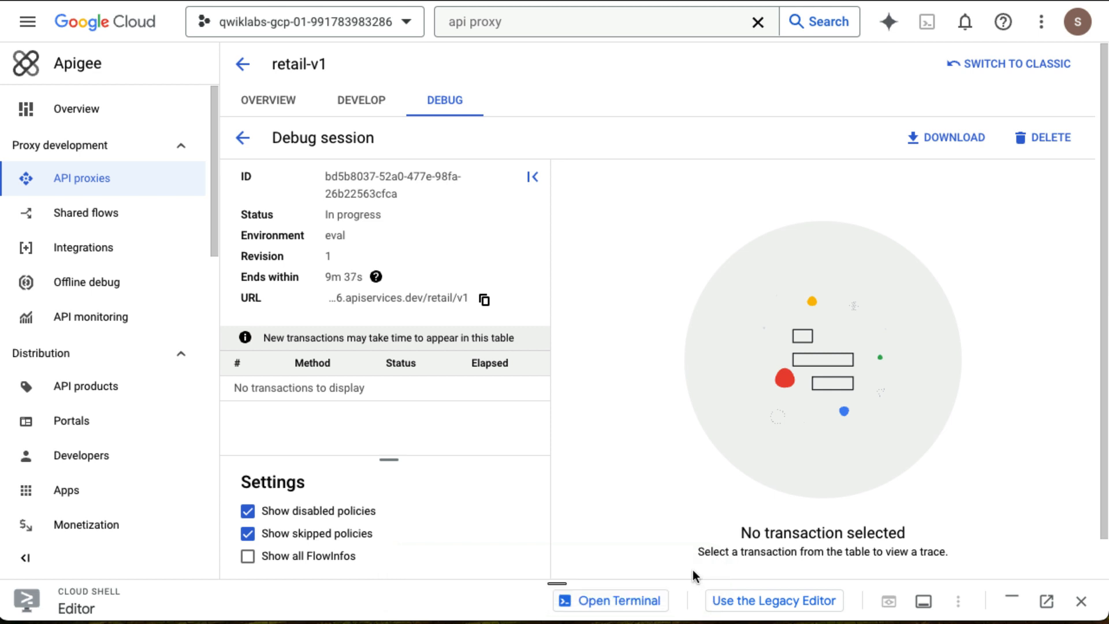
pyautogui.moveTo(557, 581); pyautogui.dragTo(555, 237)
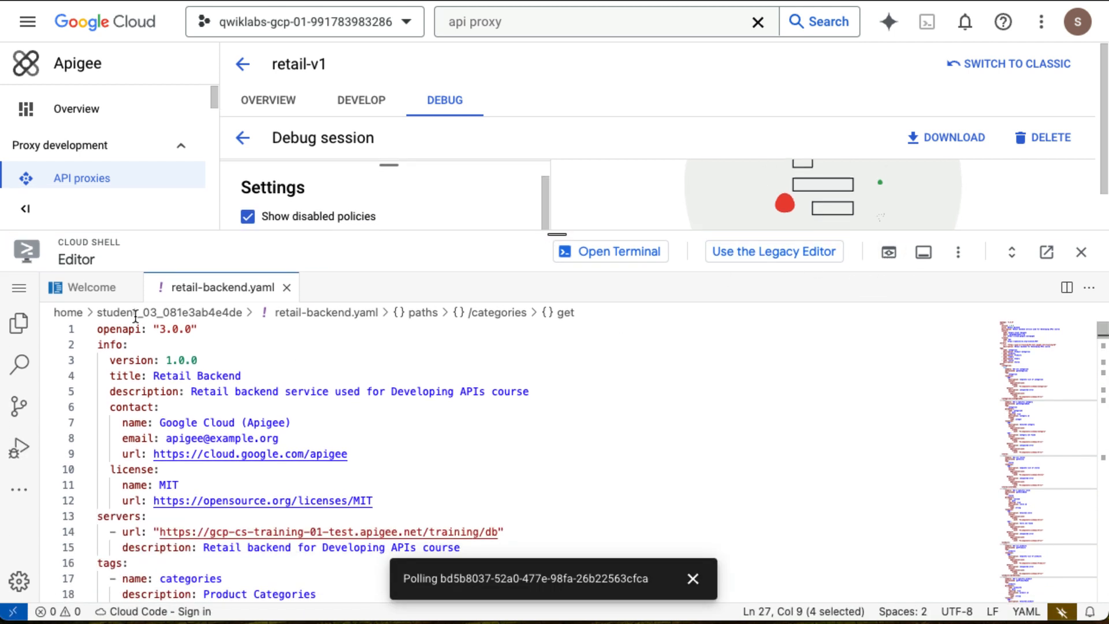
pyautogui.click(646, 257)
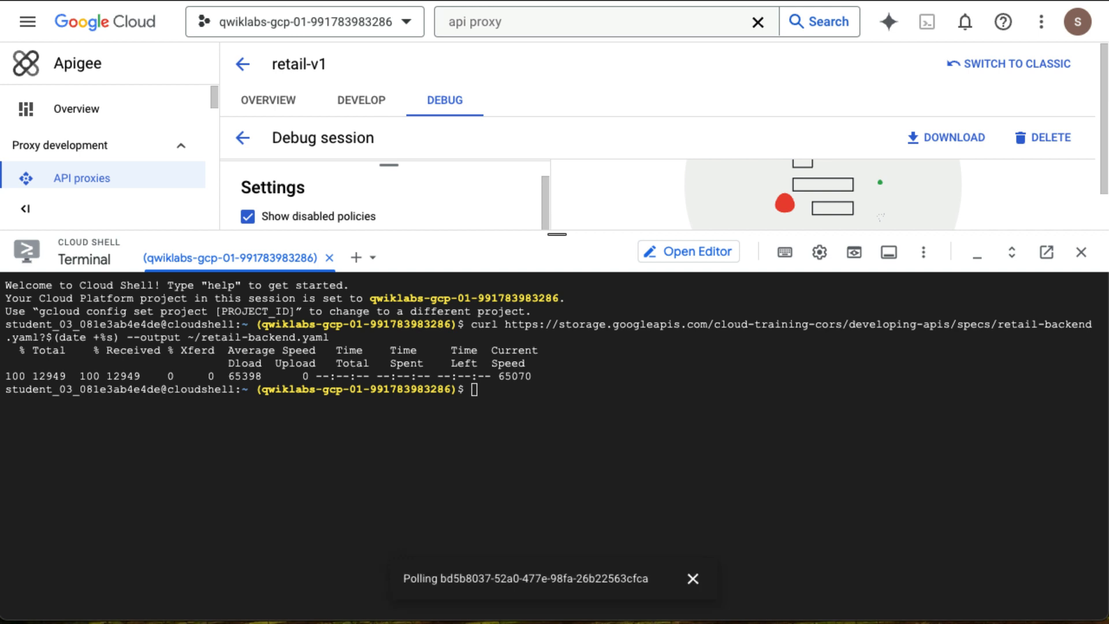
pyautogui.write('curl https://api-test-${GOOGLE_CLOUD_PROJECT}.apiservices.dev/retail/v1/categories')
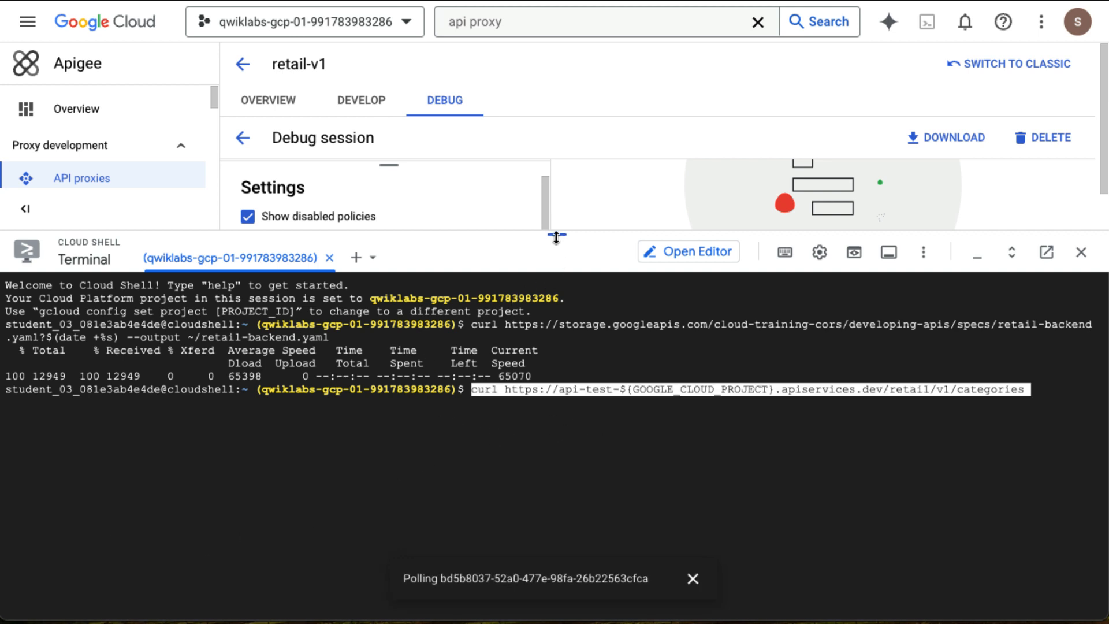
pyautogui.moveTo(559, 241); pyautogui.dragTo(557, 479)
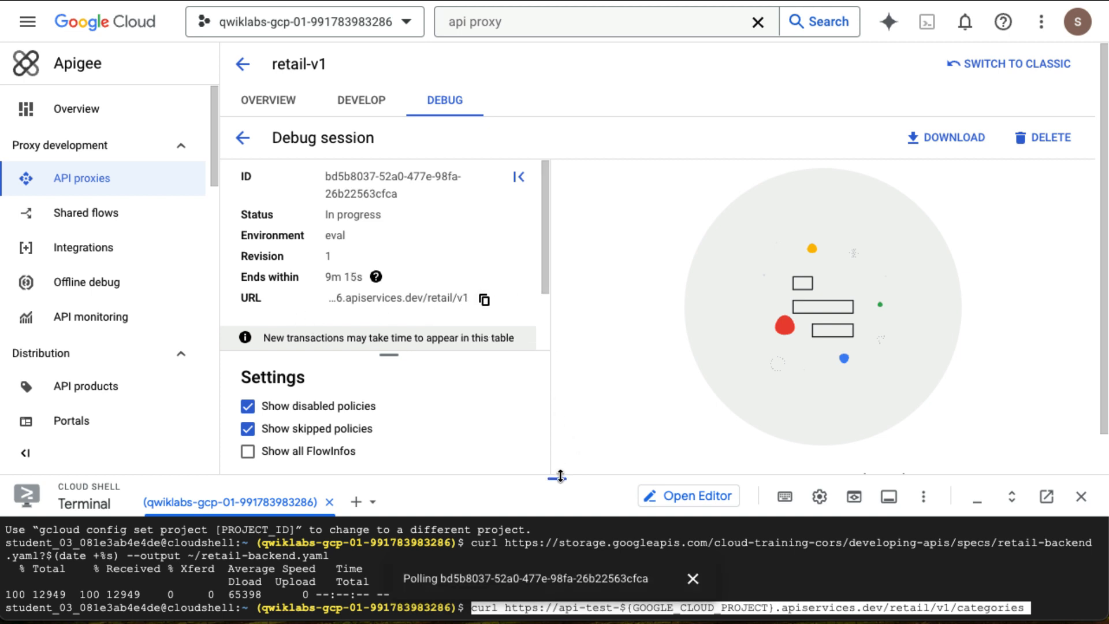
pyautogui.moveTo(557, 478); pyautogui.dragTo(535, 305)
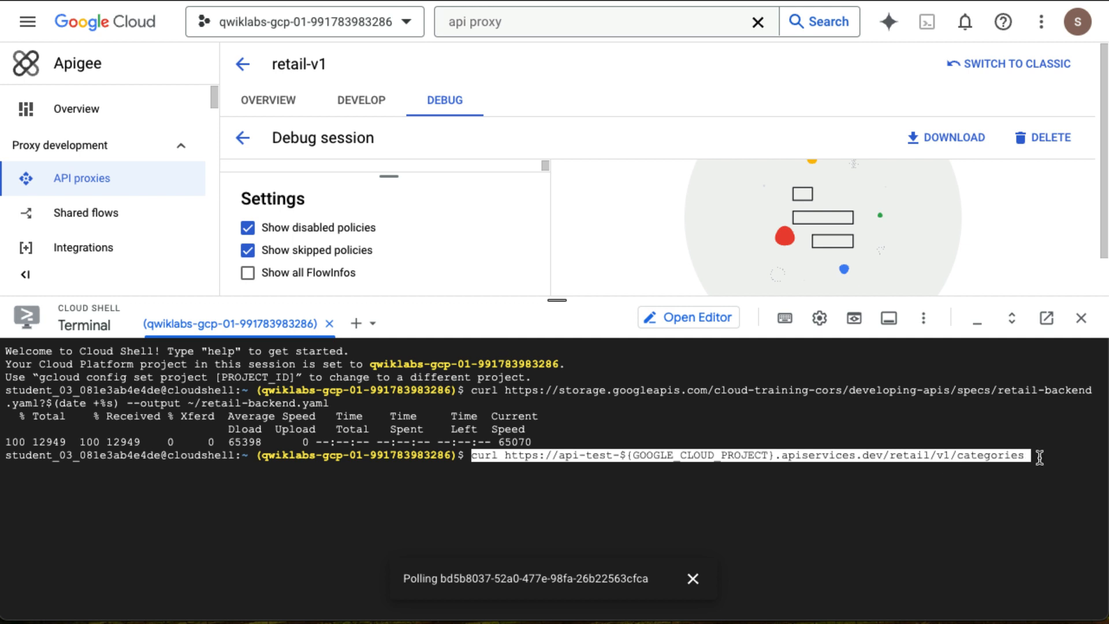
pyautogui.press('Return')
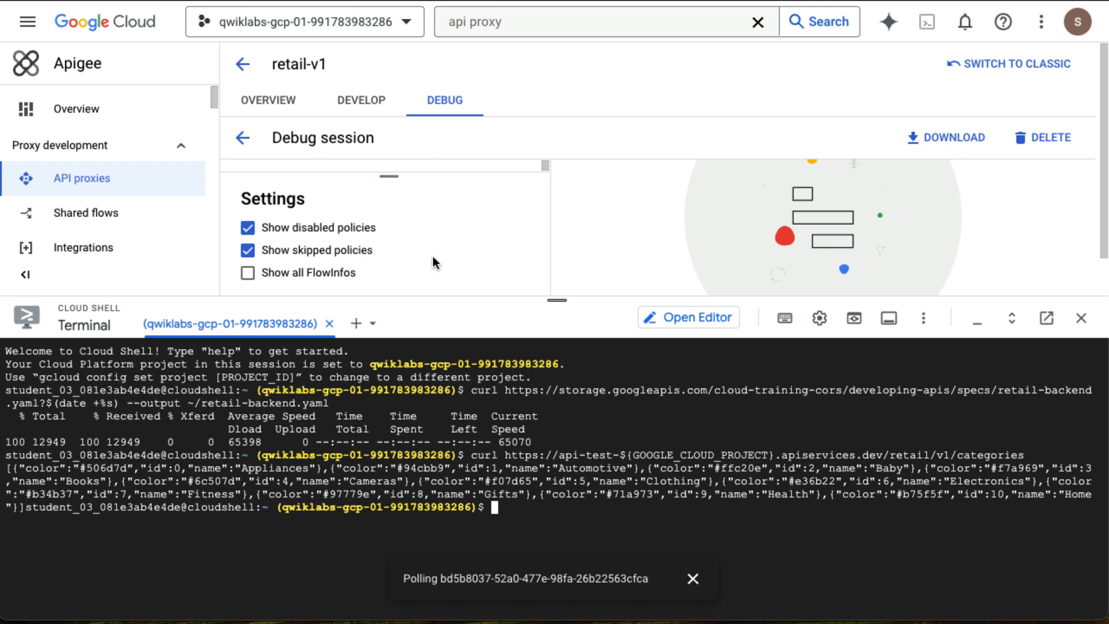
# Return to the retail-v1 proxy's debug session to reload its transaction list.
pyautogui.moveTo(557, 300); pyautogui.dragTo(577, 603)
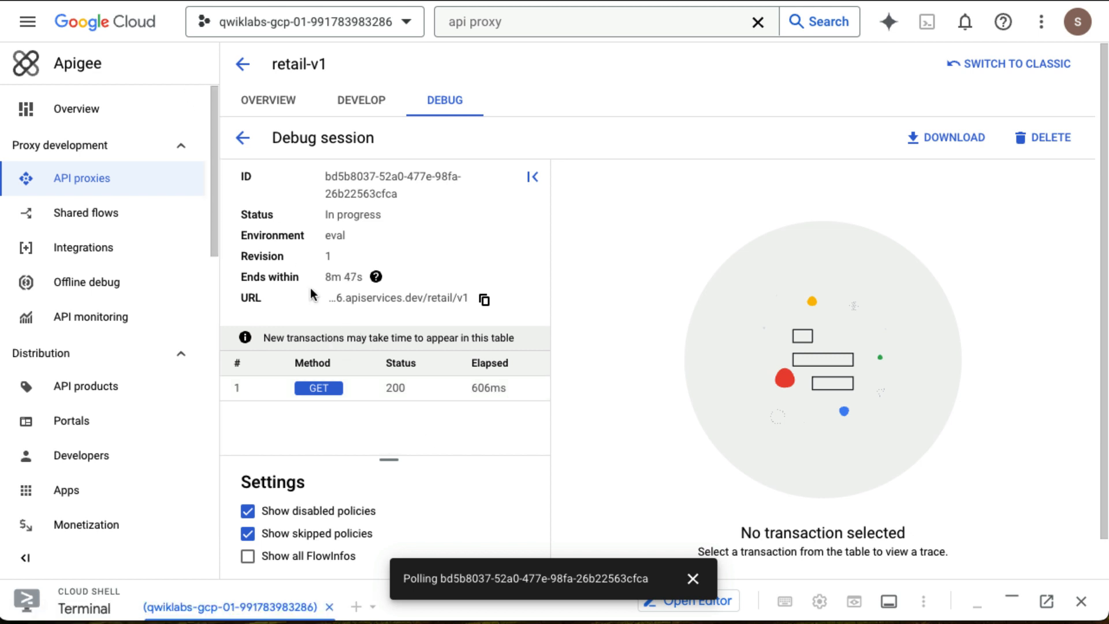
pyautogui.click(243, 66)
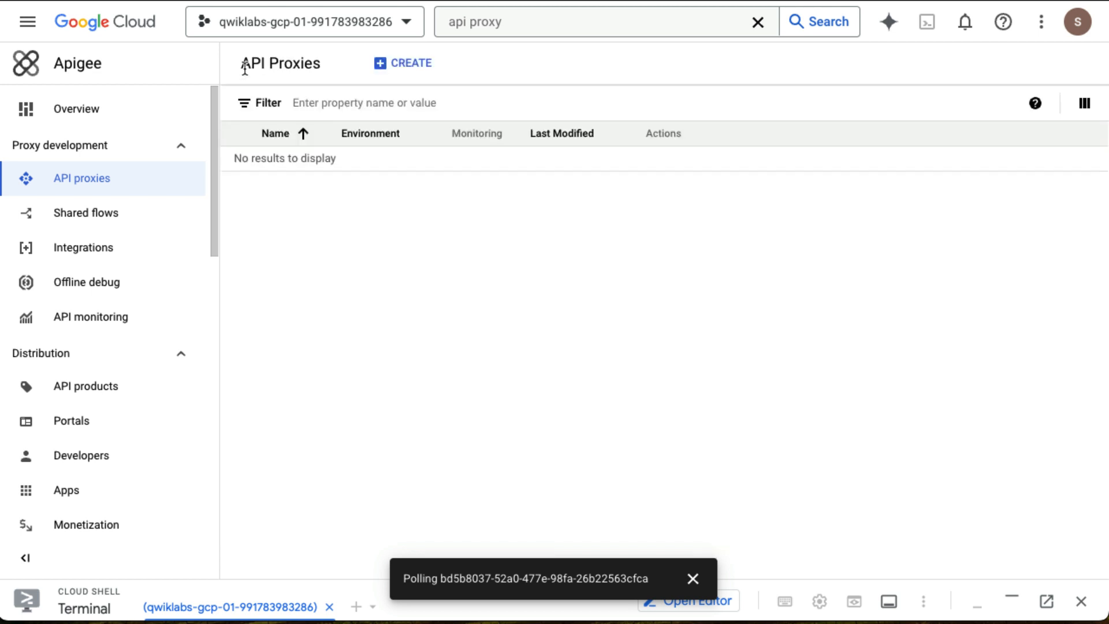
pyautogui.click(282, 185)
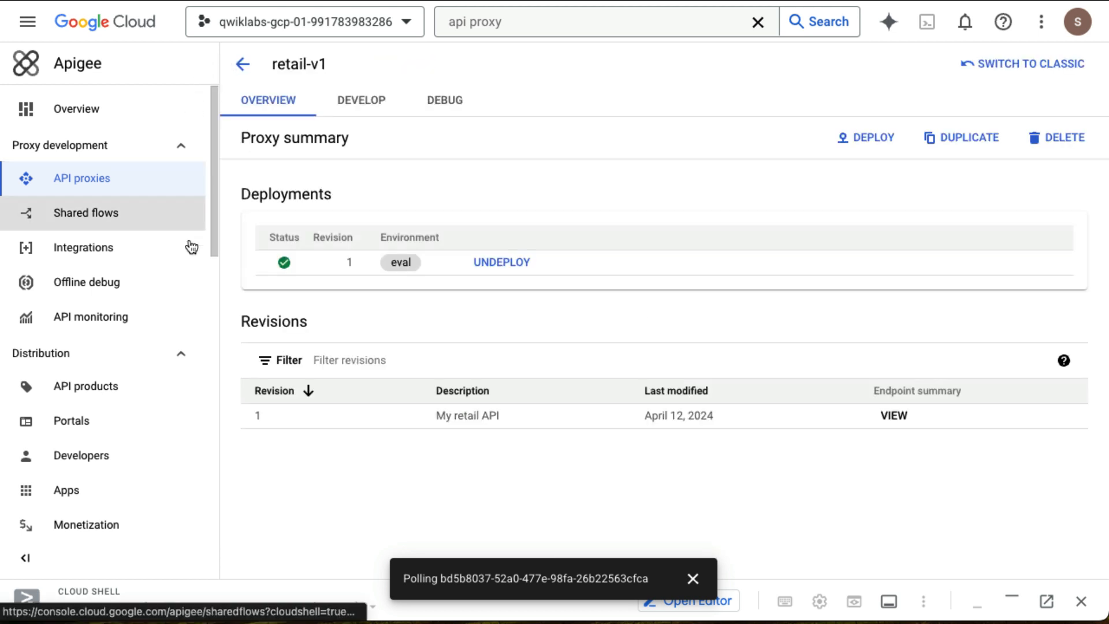
pyautogui.scroll(-1, 186, 399)
pyautogui.scroll(1, 186, 398)
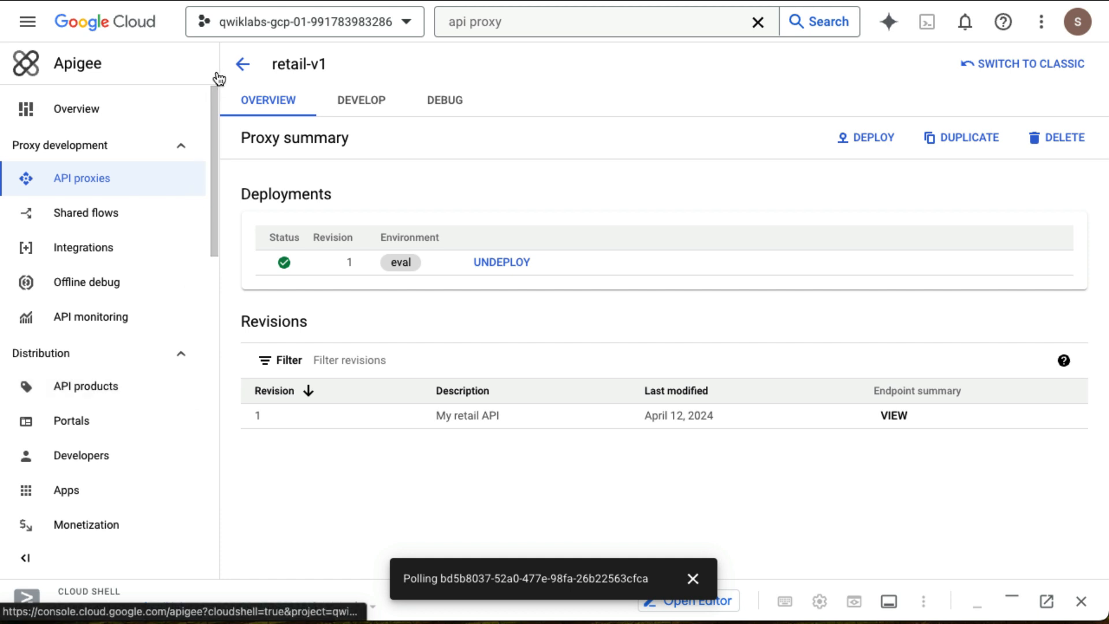
pyautogui.click(29, 32)
pyautogui.click(29, 32)
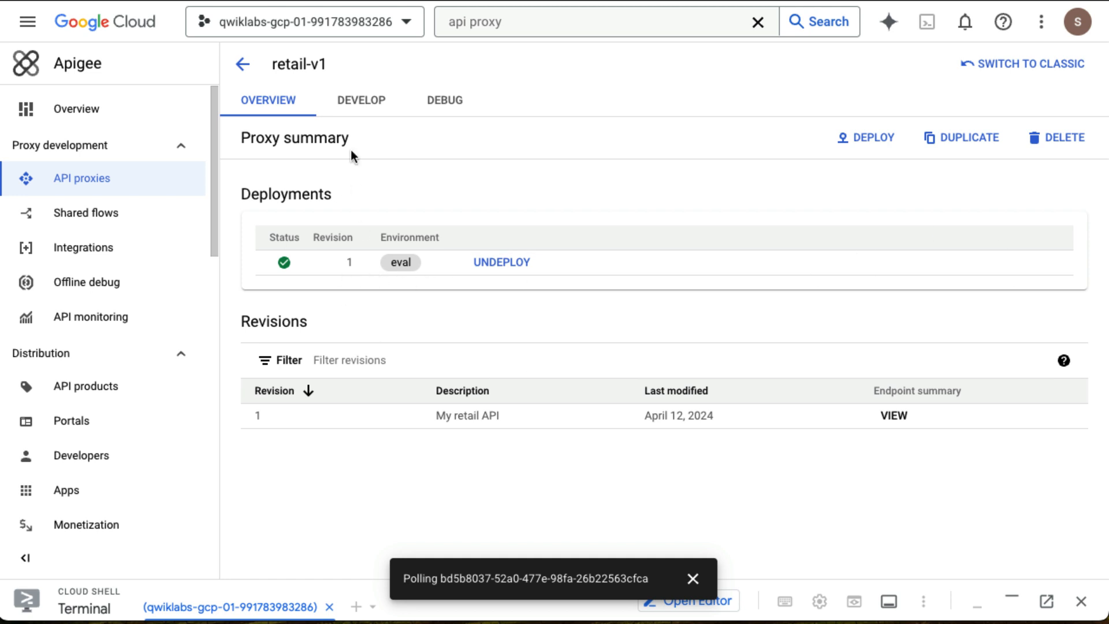
pyautogui.click(458, 111)
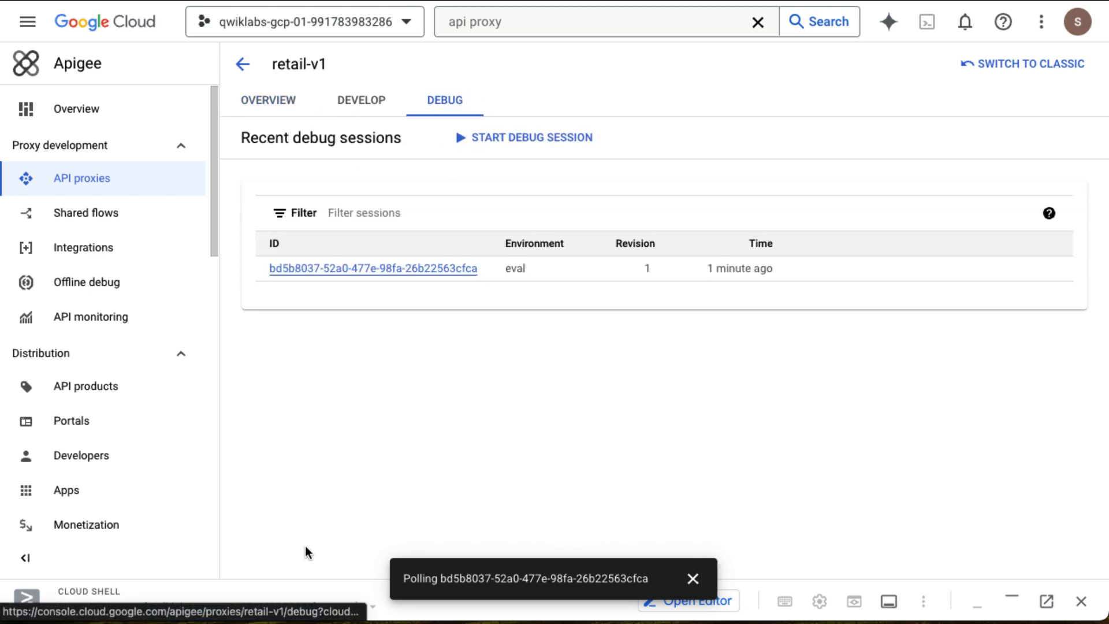
pyautogui.click(396, 269)
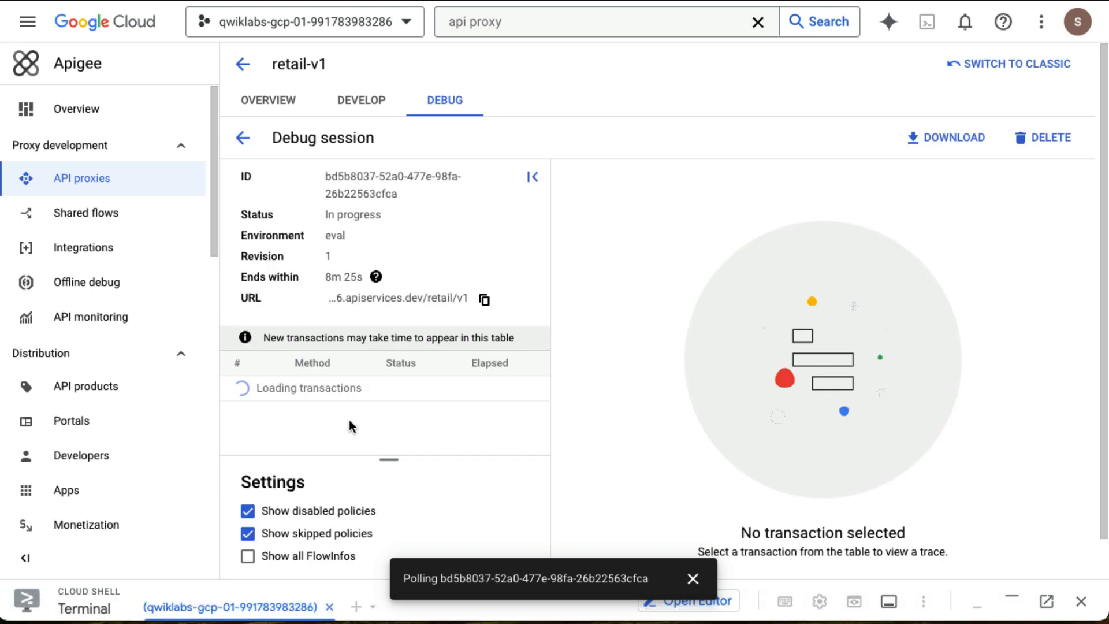
pyautogui.scroll(-1, 350, 425)
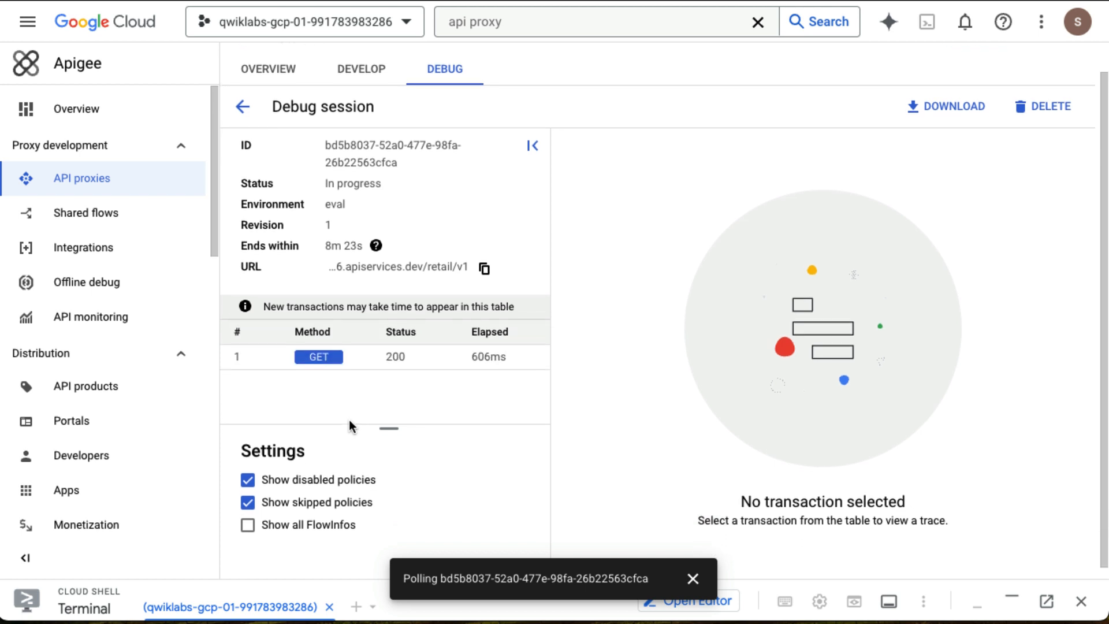
# Open the GET transaction's trace and examine the Response Sent row's properties, headers and response content.
pyautogui.click(371, 353)
pyautogui.moveTo(775, 272)
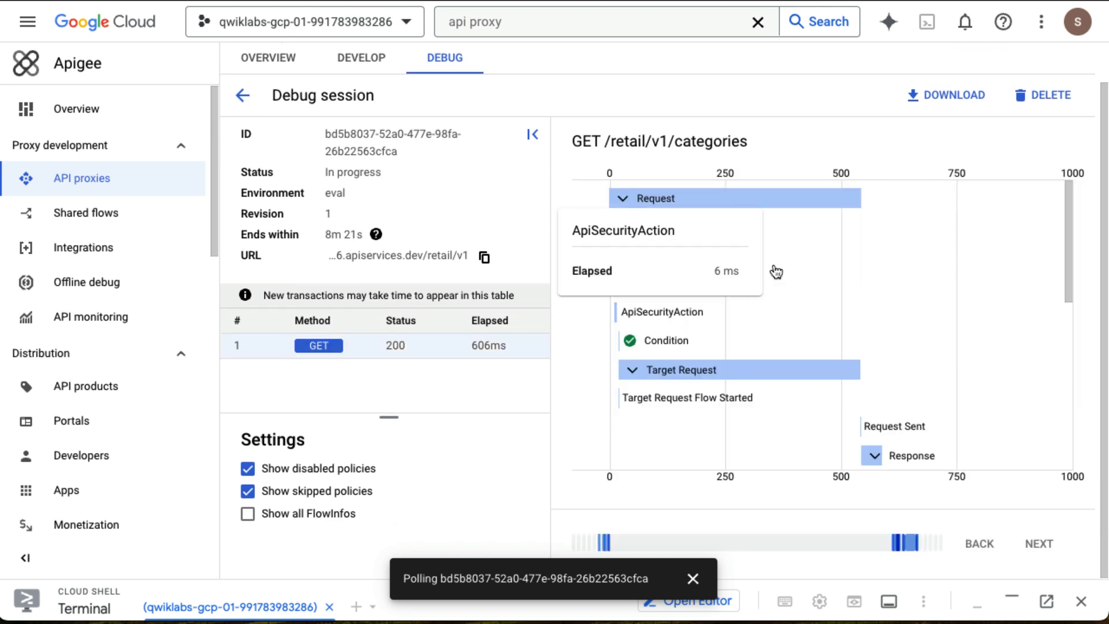
pyautogui.moveTo(578, 185)
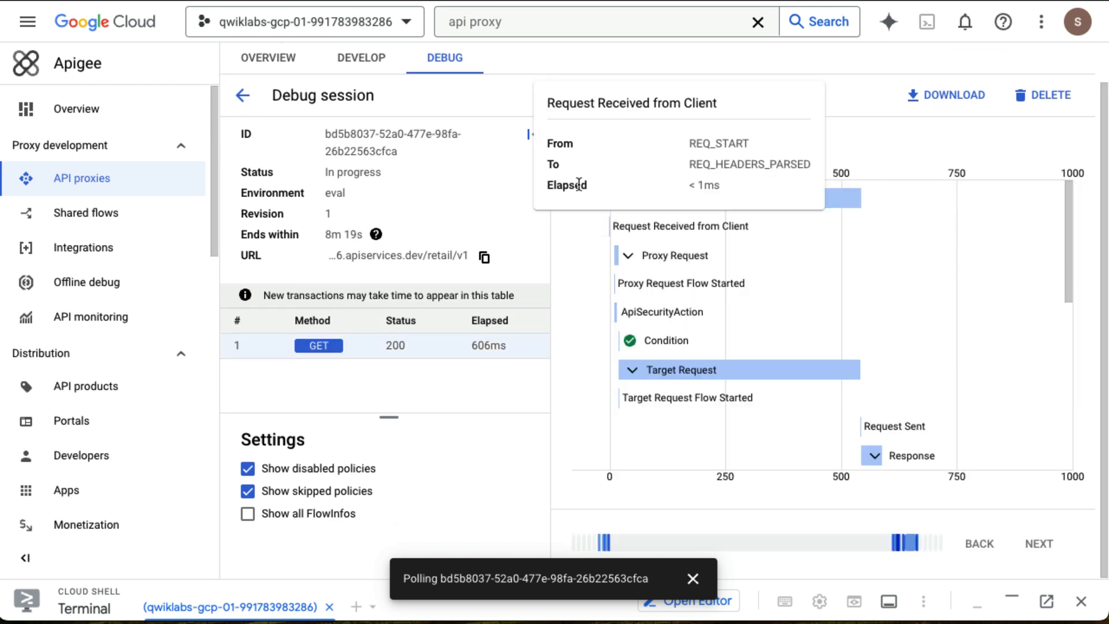
pyautogui.click(528, 136)
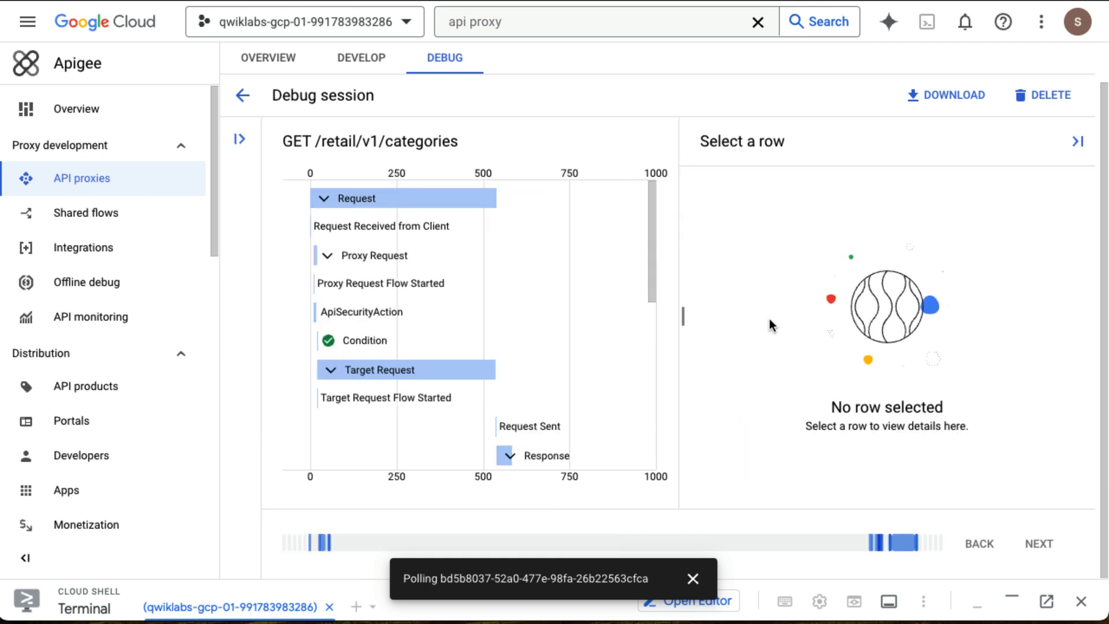
pyautogui.moveTo(651, 239)
pyautogui.mouseDown()
pyautogui.moveTo(660, 334)
pyautogui.moveTo(647, 220)
pyautogui.mouseUp()
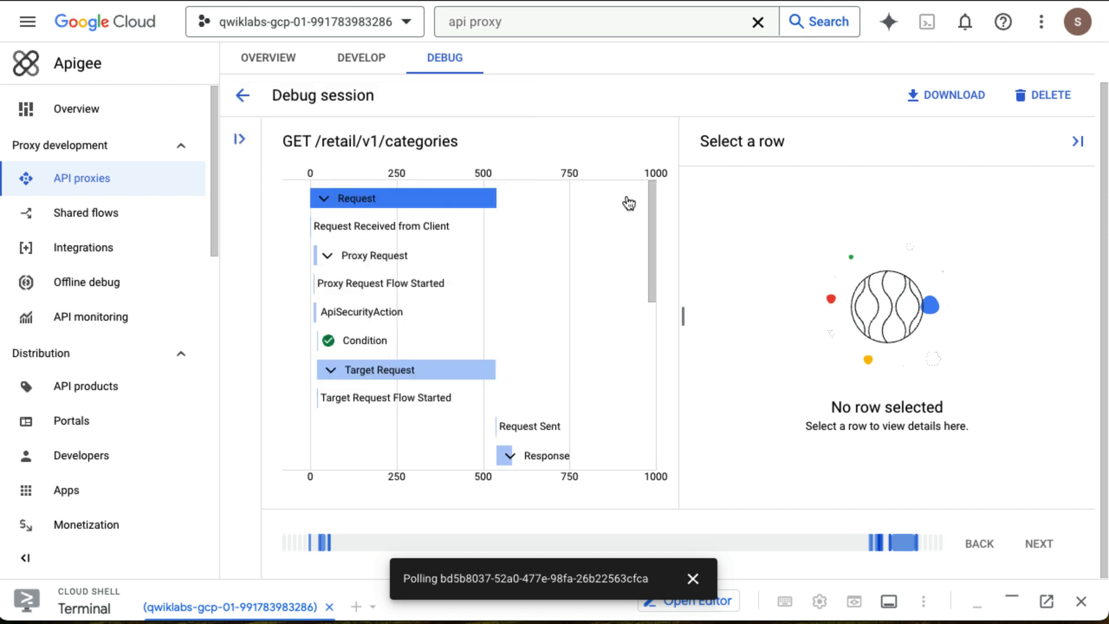
pyautogui.moveTo(648, 211); pyautogui.dragTo(651, 408)
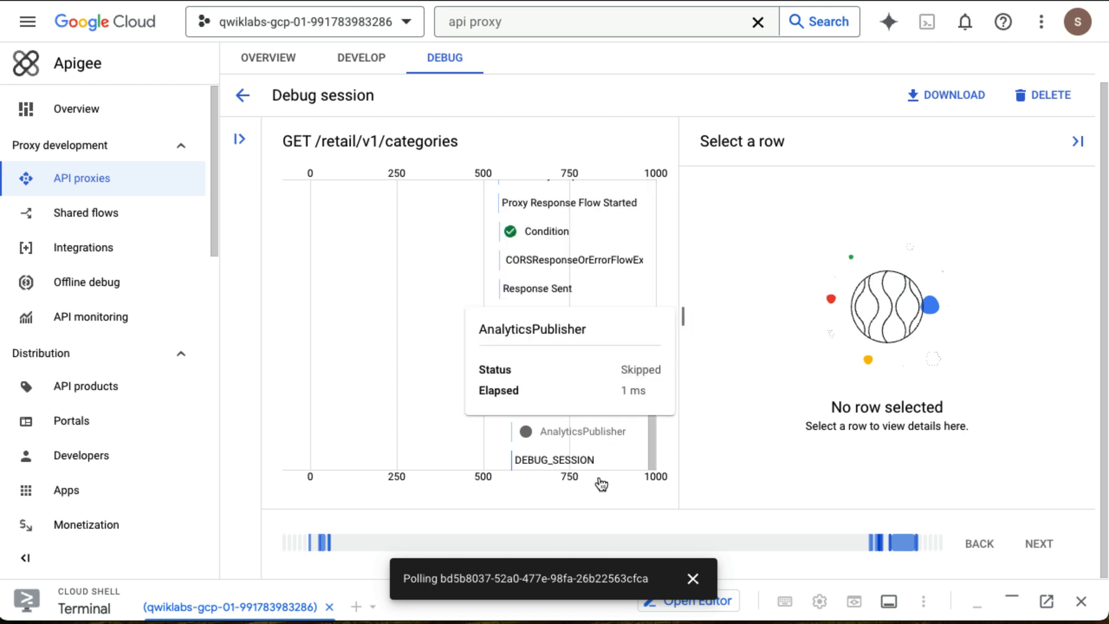
pyautogui.click(562, 296)
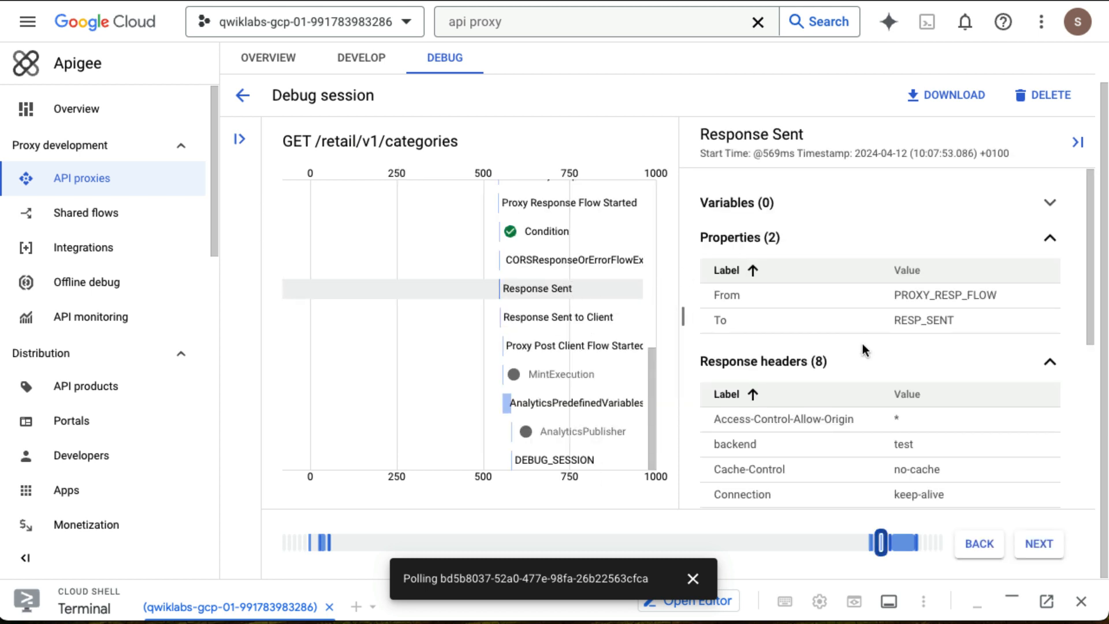
pyautogui.scroll(-2, 862, 342)
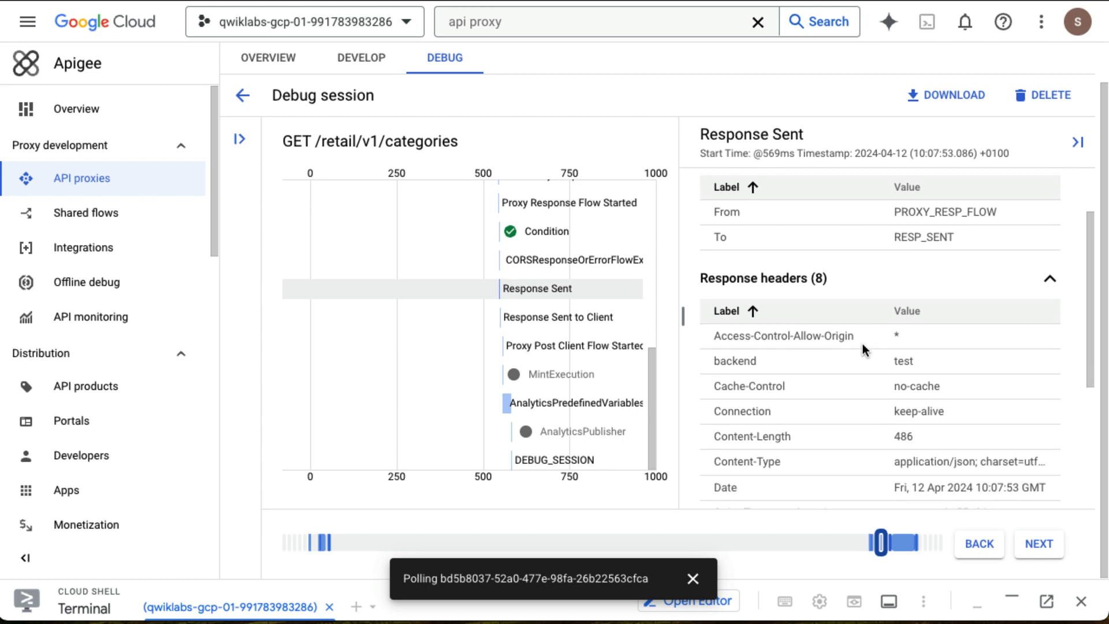
pyautogui.scroll(-4, 861, 343)
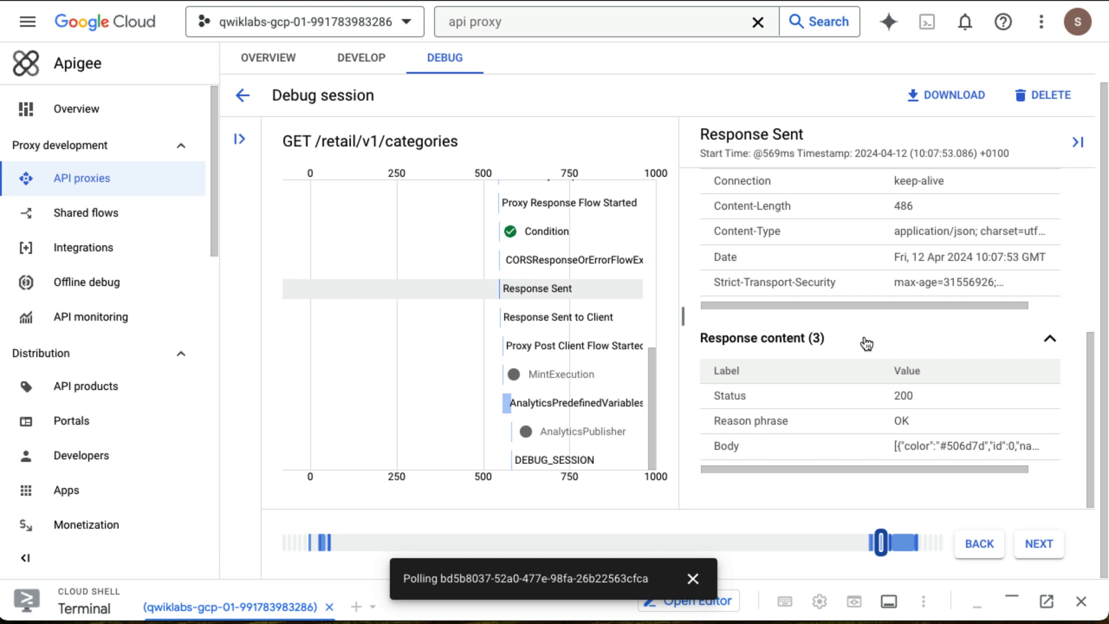
pyautogui.scroll(5, 866, 343)
pyautogui.moveTo(594, 330)
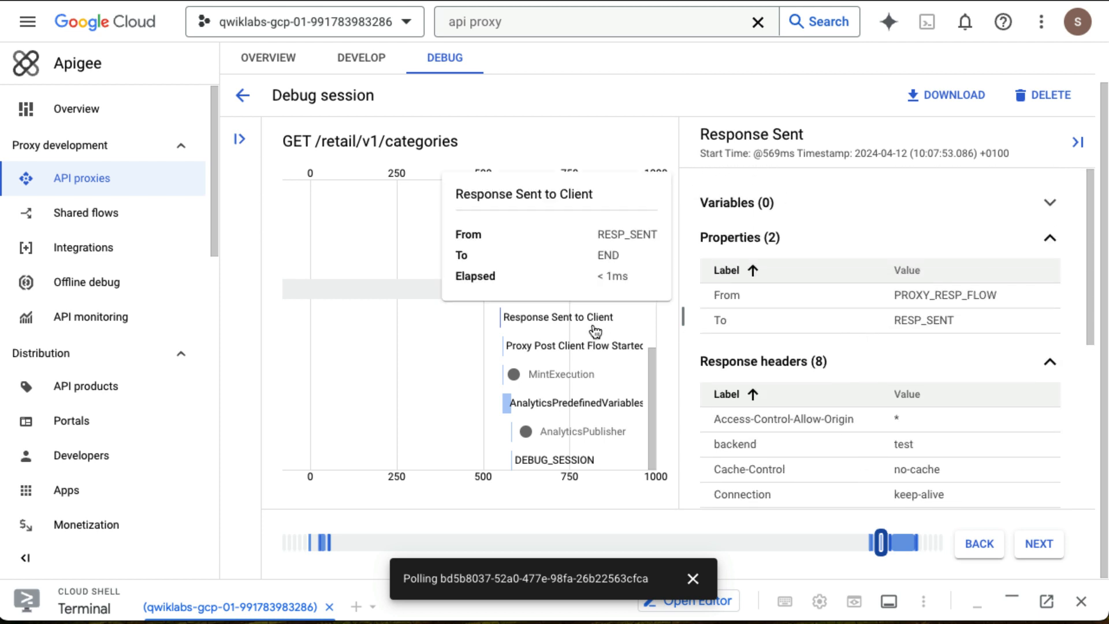
pyautogui.scroll(5, 593, 323)
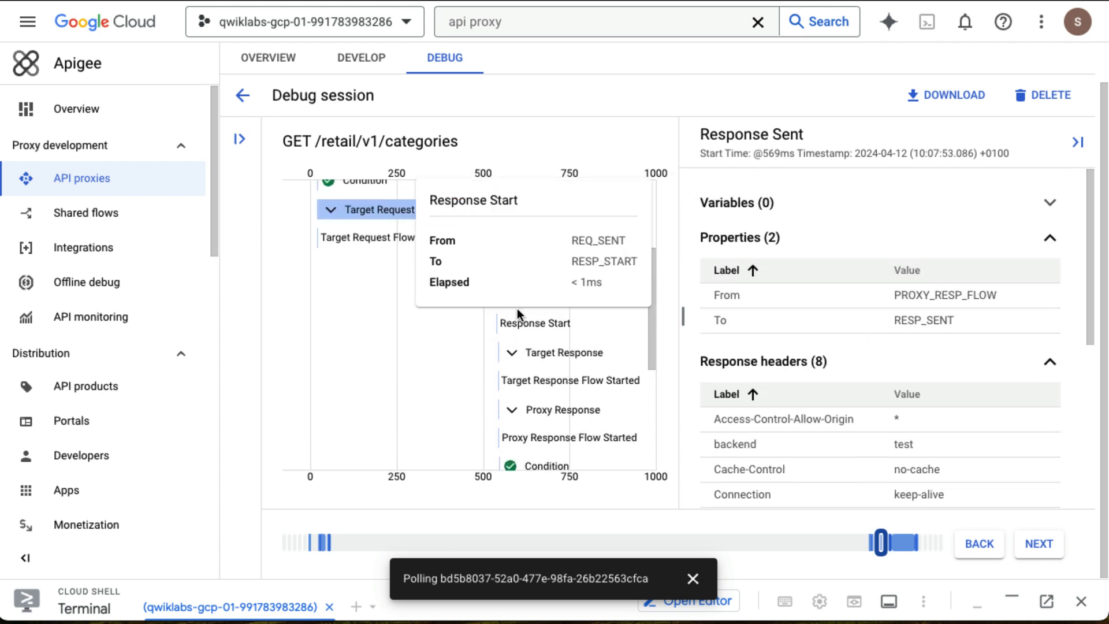
pyautogui.moveTo(365, 224)
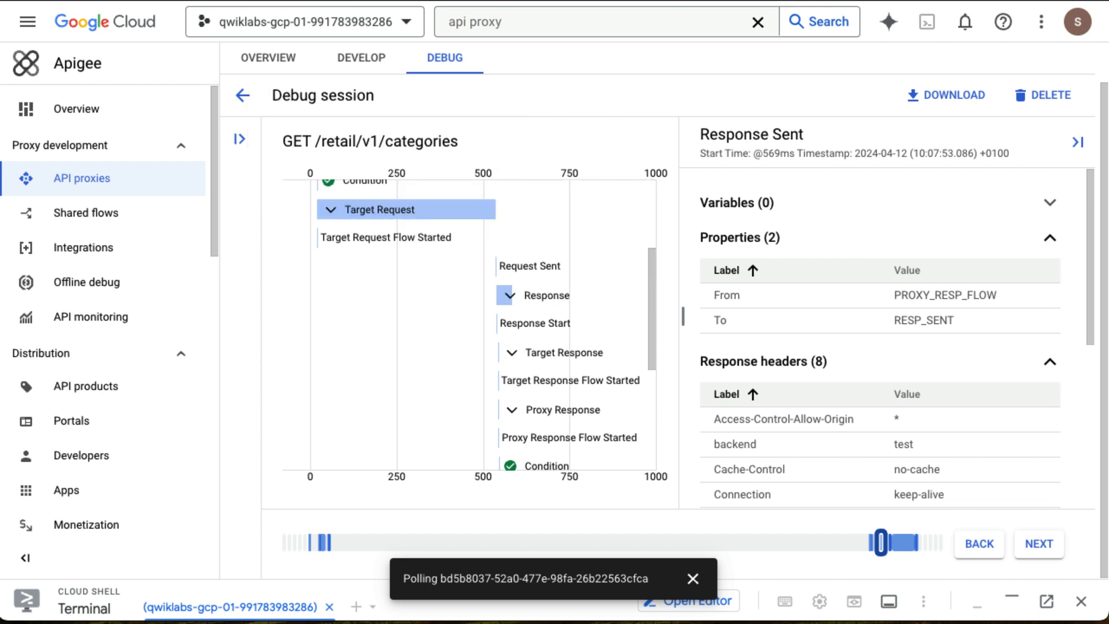
# Step through the trace from the start, reviewing each row's details one by one.
pyautogui.click(841, 543)
pyautogui.click(310, 548)
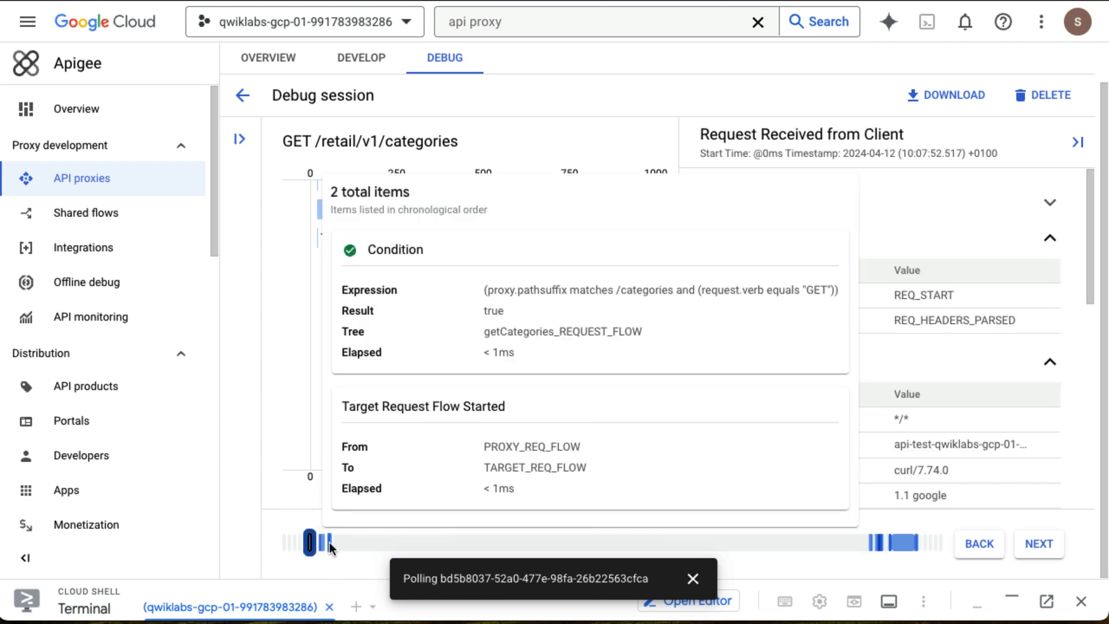
pyautogui.click(1042, 554)
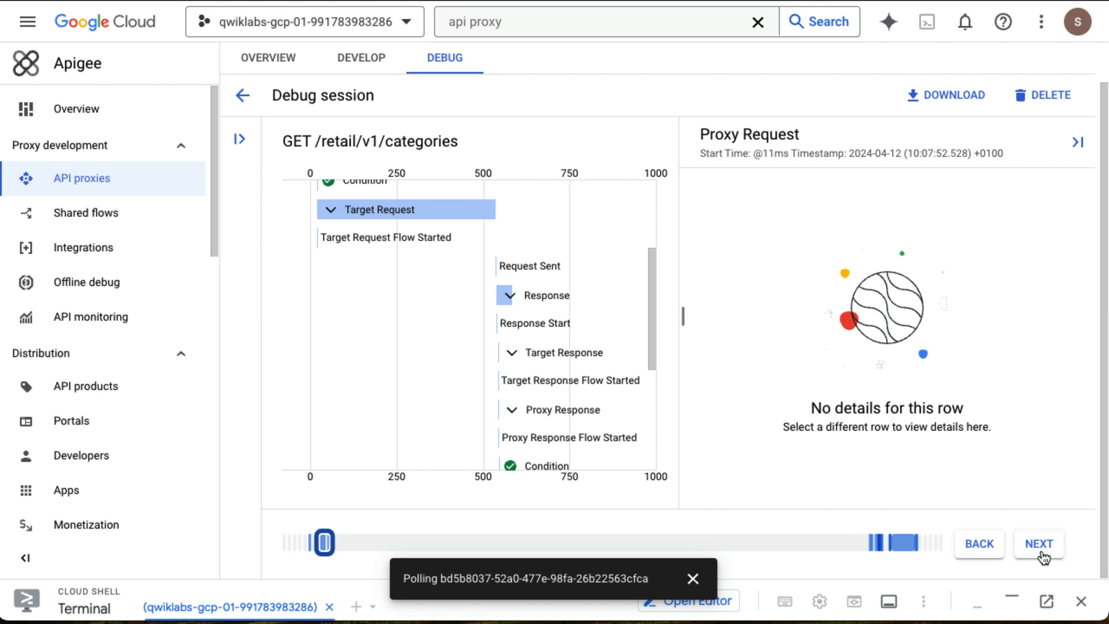
pyautogui.click(1041, 554)
pyautogui.click(1041, 554)
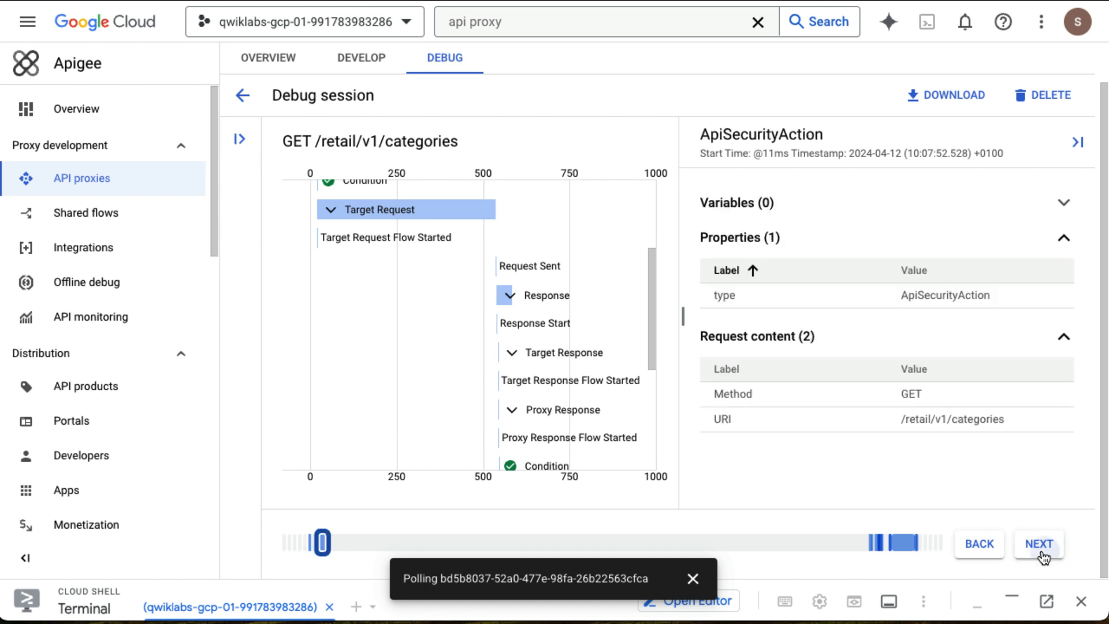
pyautogui.click(1042, 554)
pyautogui.click(1042, 554)
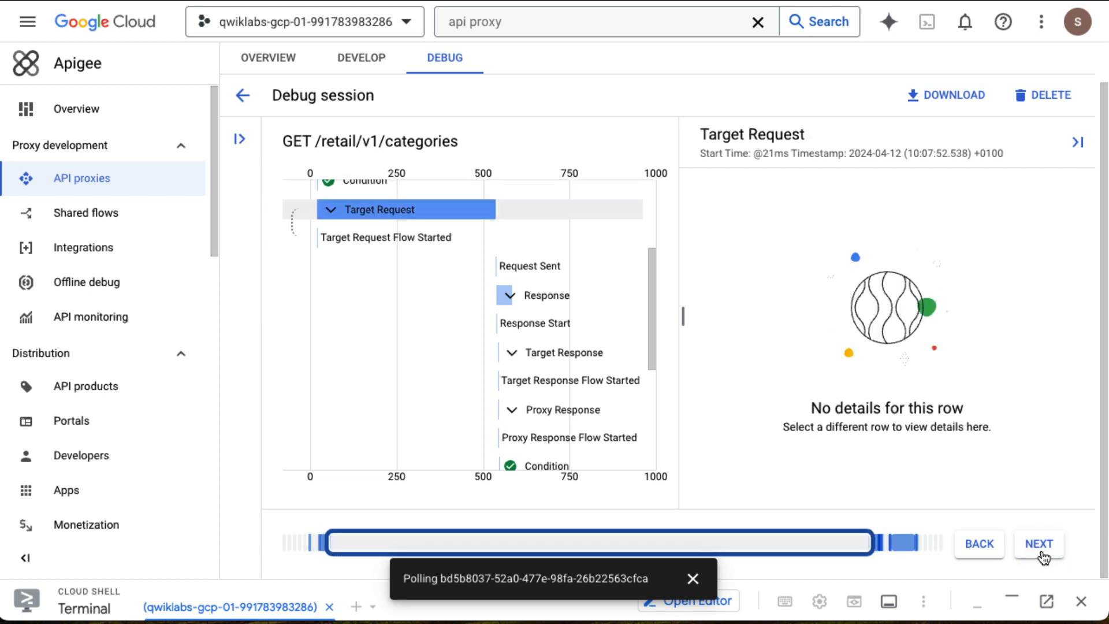
pyautogui.click(1042, 554)
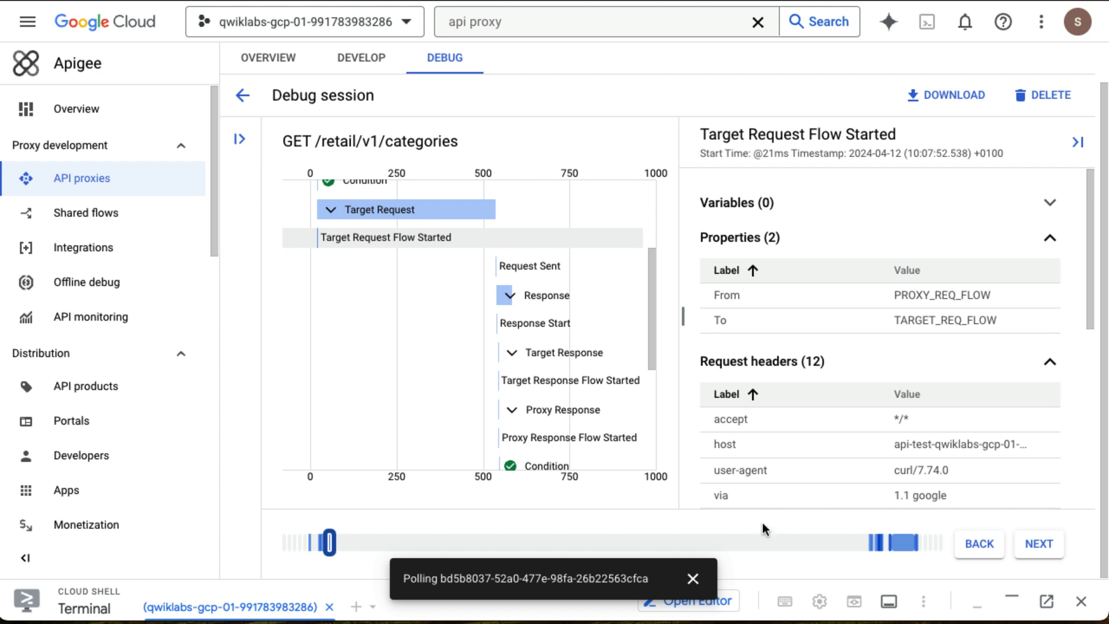